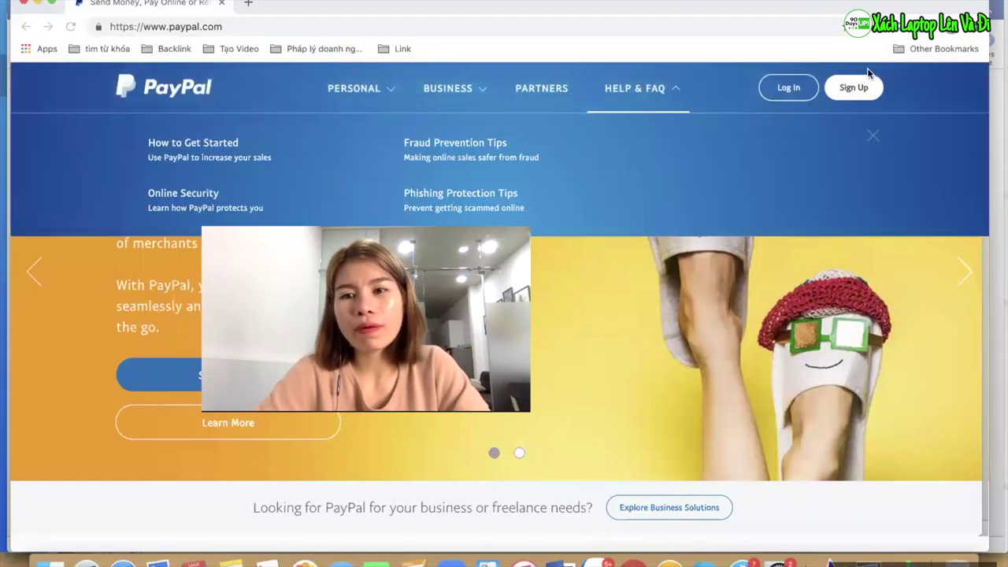
Start signing up for a new PayPal account from the home page
click(854, 88)
Review the Buy with PayPal and Receive payments with PayPal account-type cards
mouse_move(449, 90)
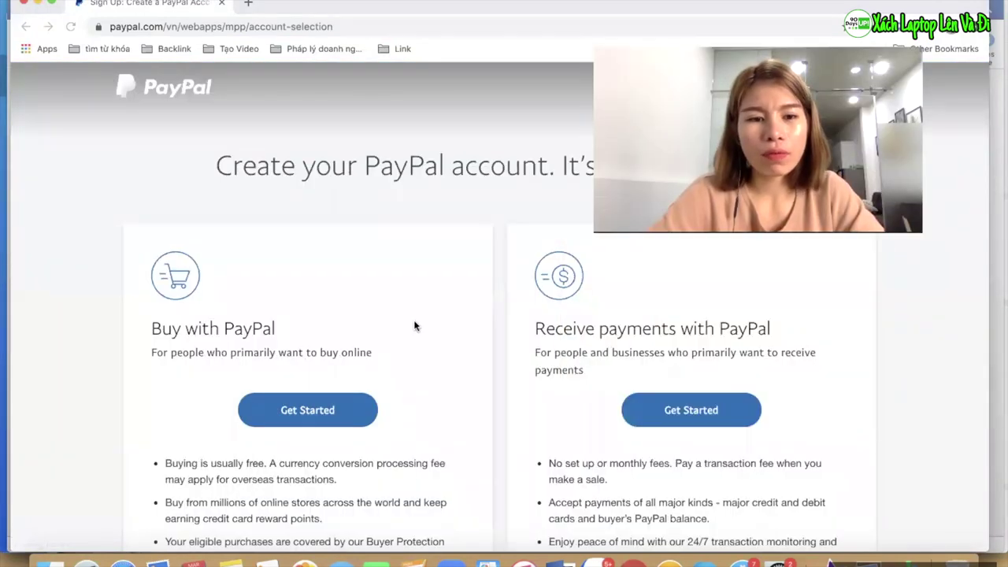
drag(604, 234, 496, 226)
click(588, 233)
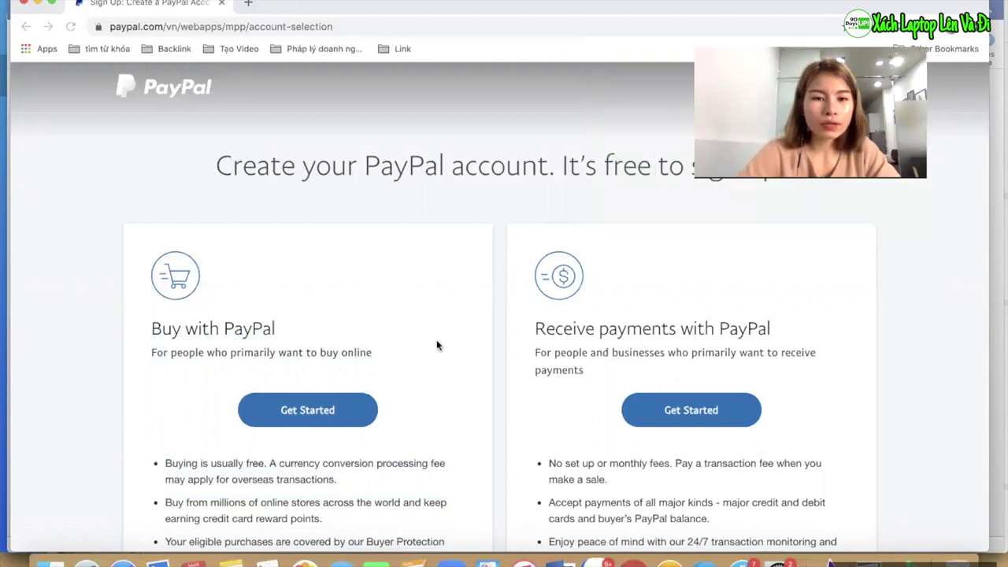
scroll(436, 341, down, 2)
scroll(436, 341, up, 2)
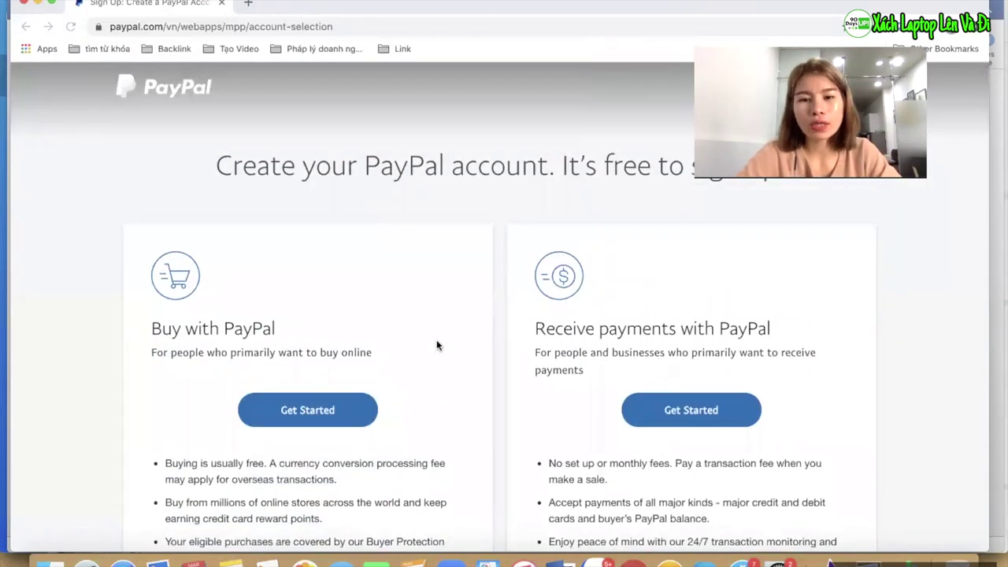
scroll(437, 343, down, 2)
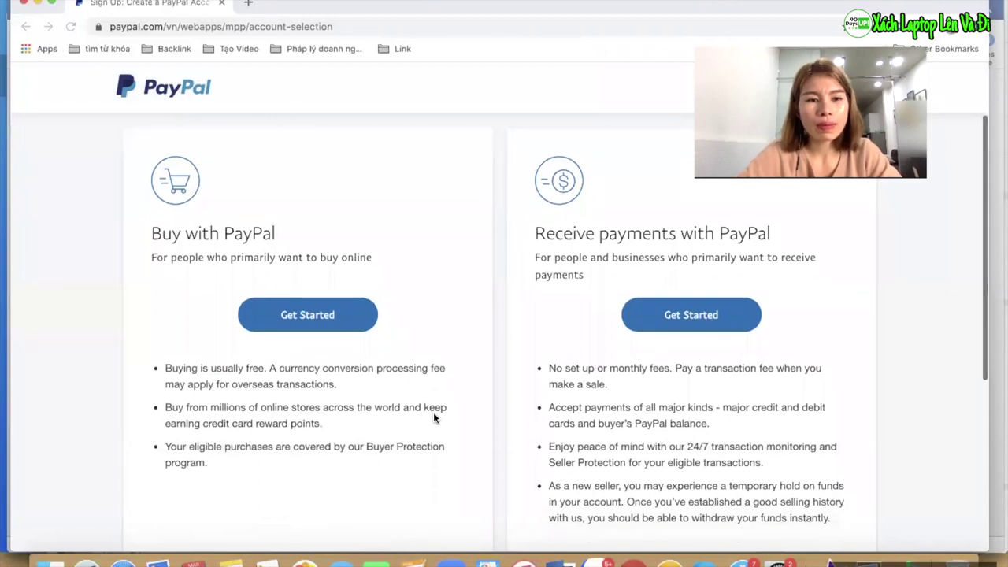
scroll(433, 417, down, 5)
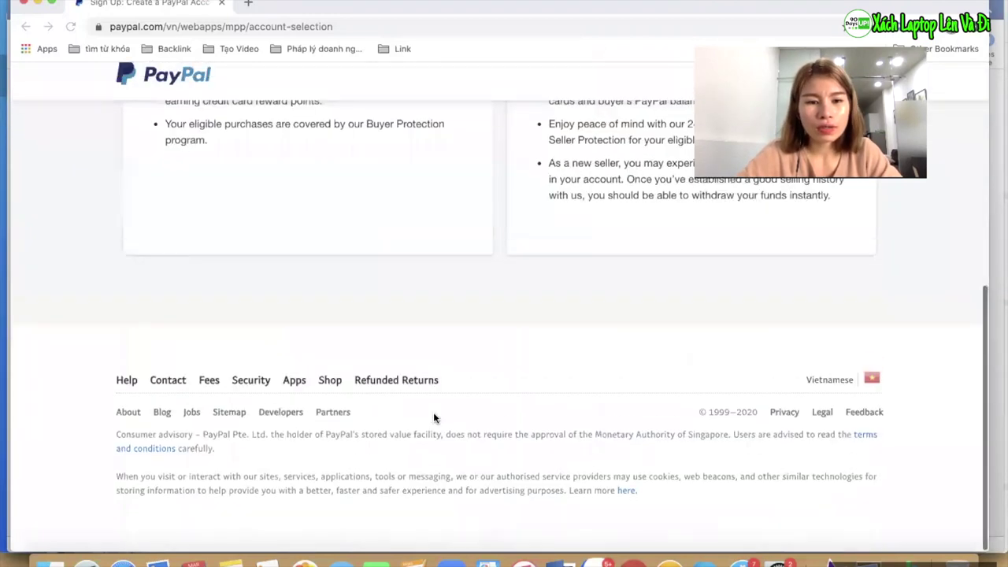
scroll(434, 418, up, 6)
scroll(439, 465, down, 1)
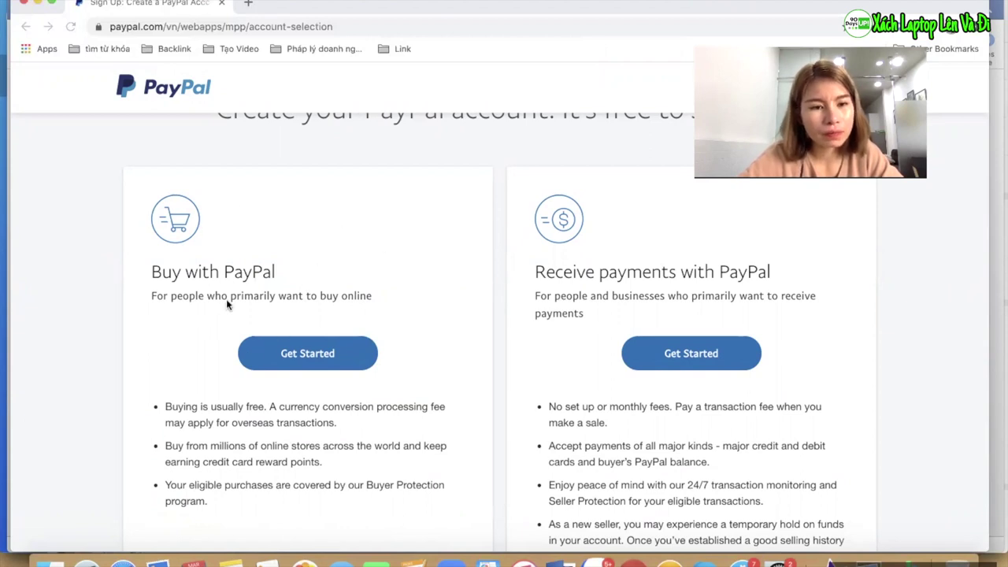
scroll(226, 298, down, 2)
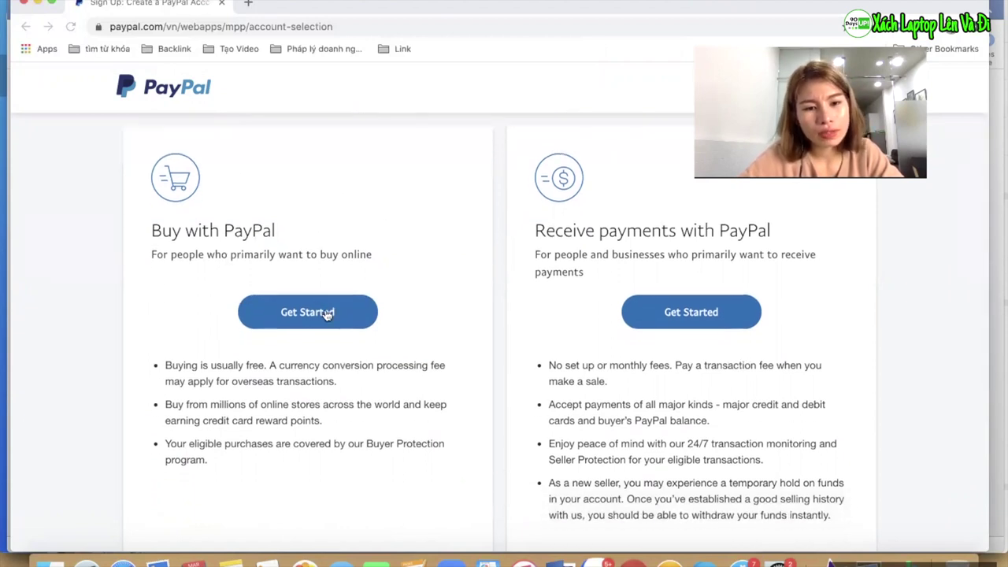
Choose the Buy with PayPal account and enter the family name
click(328, 314)
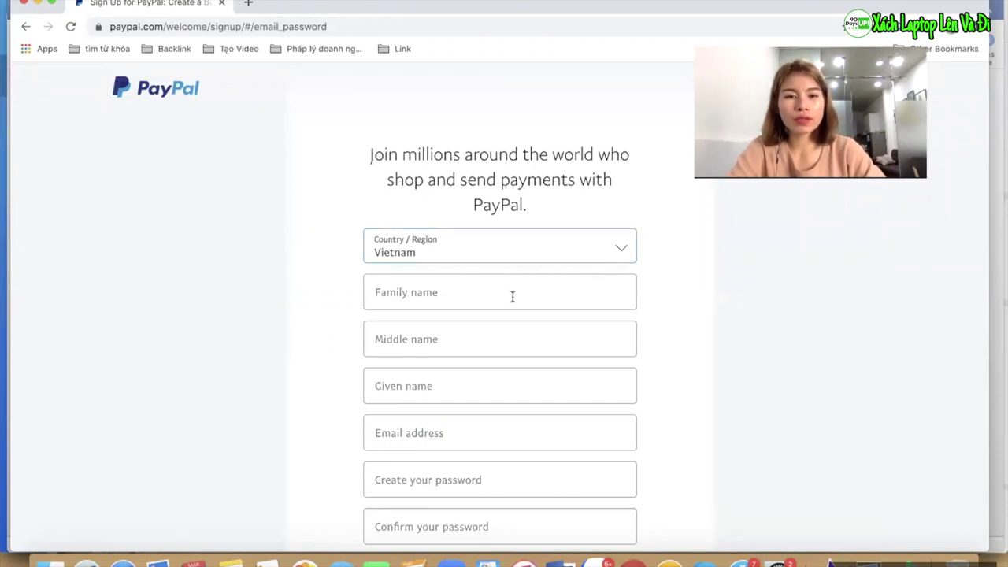
scroll(497, 274, down, 2)
click(445, 214)
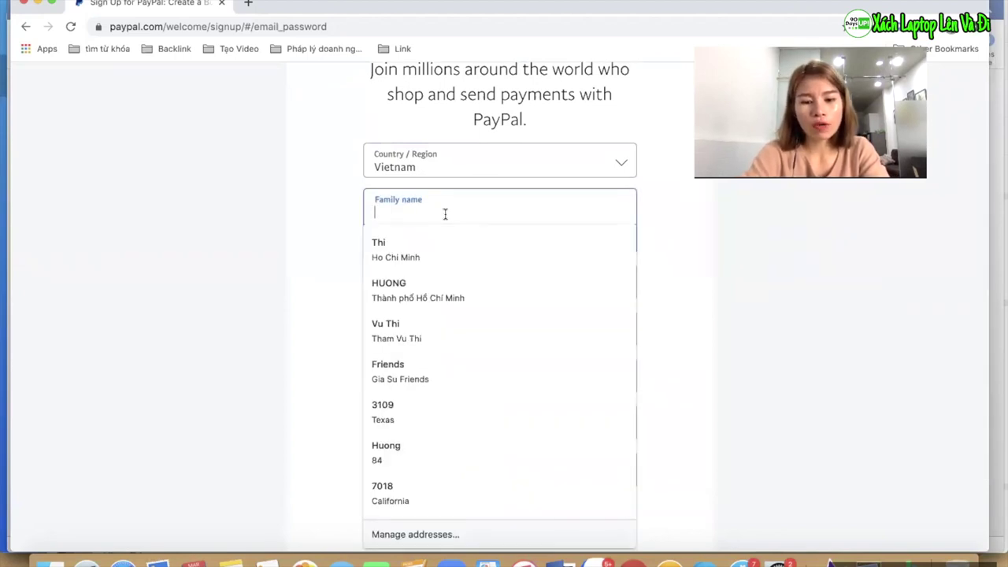
text(N)
key(BackSpace)
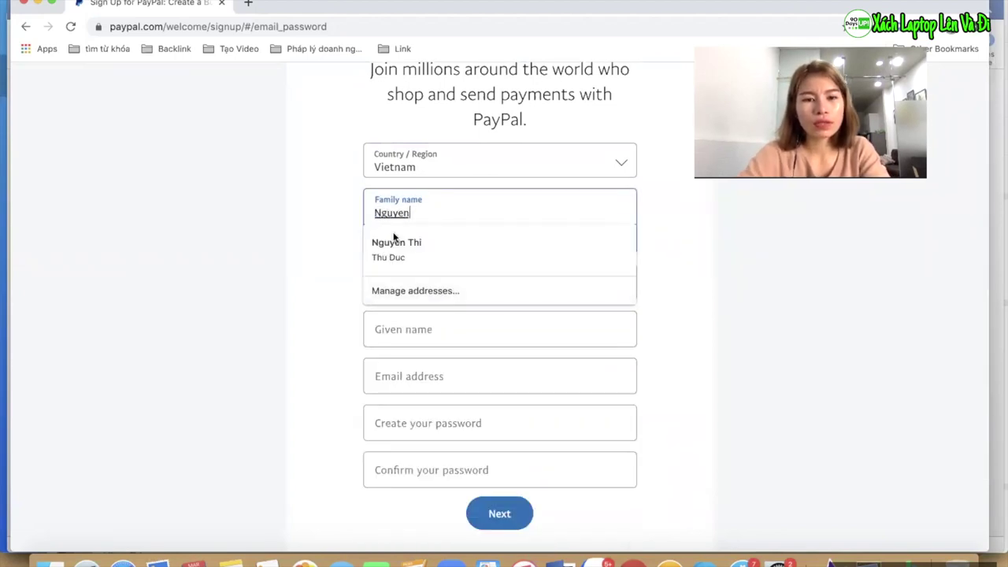
click(337, 266)
Enter the middle name and given name on the sign-up form
click(411, 259)
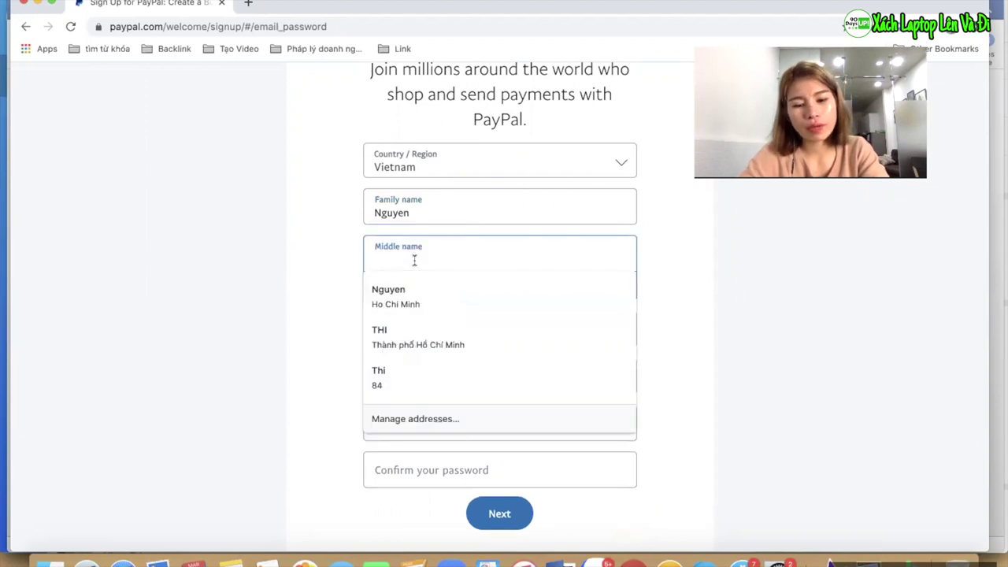
text(Th)
click(339, 305)
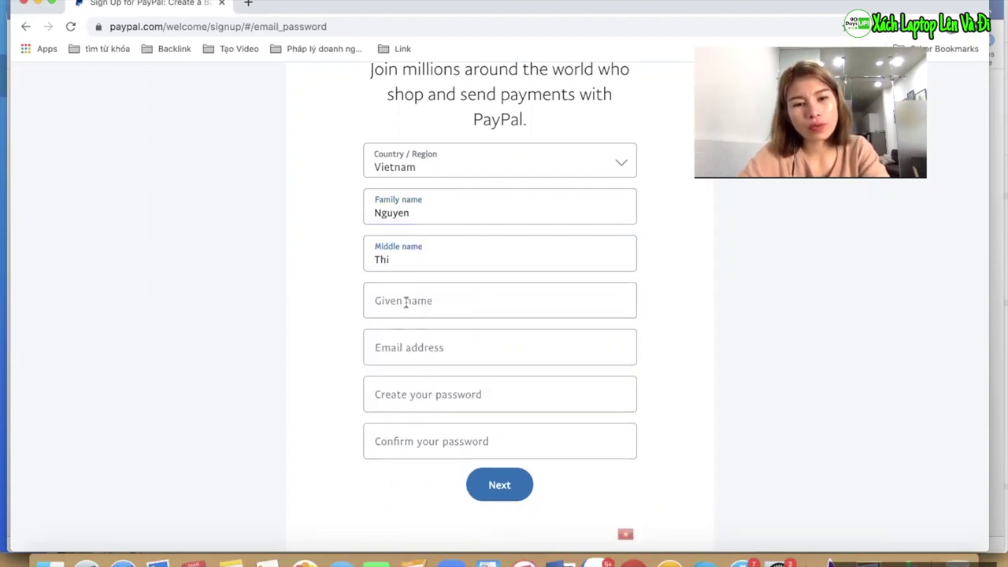
click(405, 301)
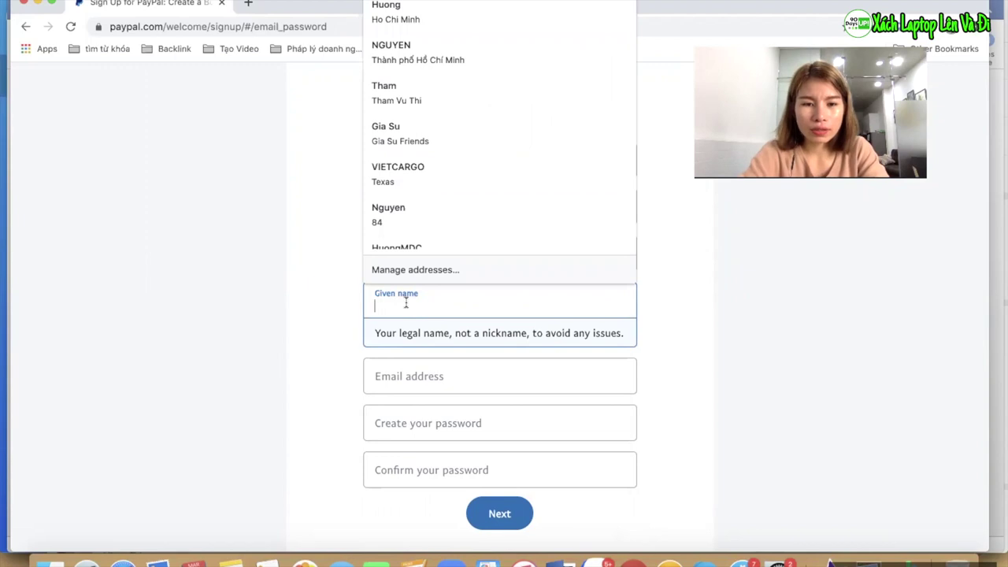
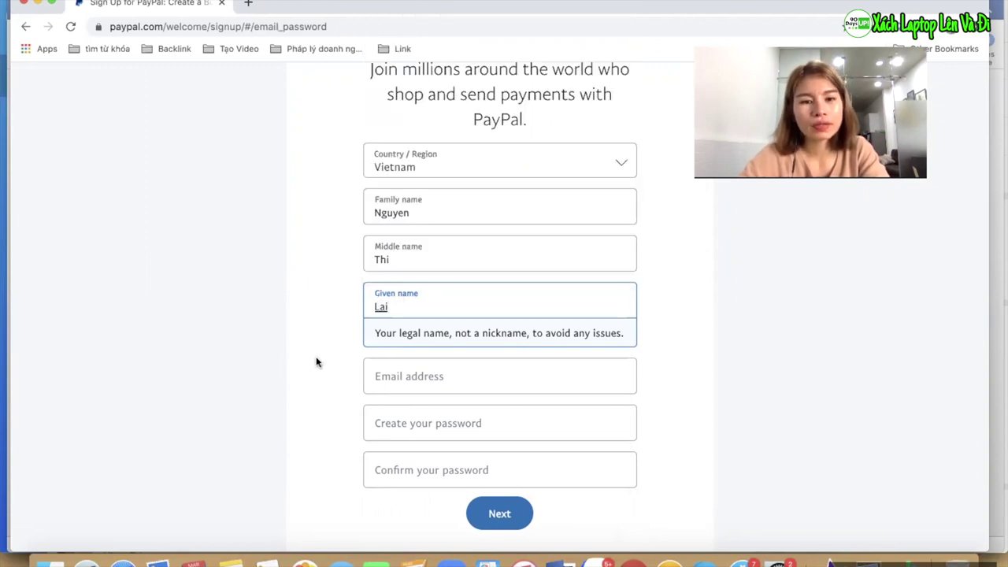
click(317, 370)
Enter the e-mail address and open a new tab for drafting the password
scroll(317, 376, down, 3)
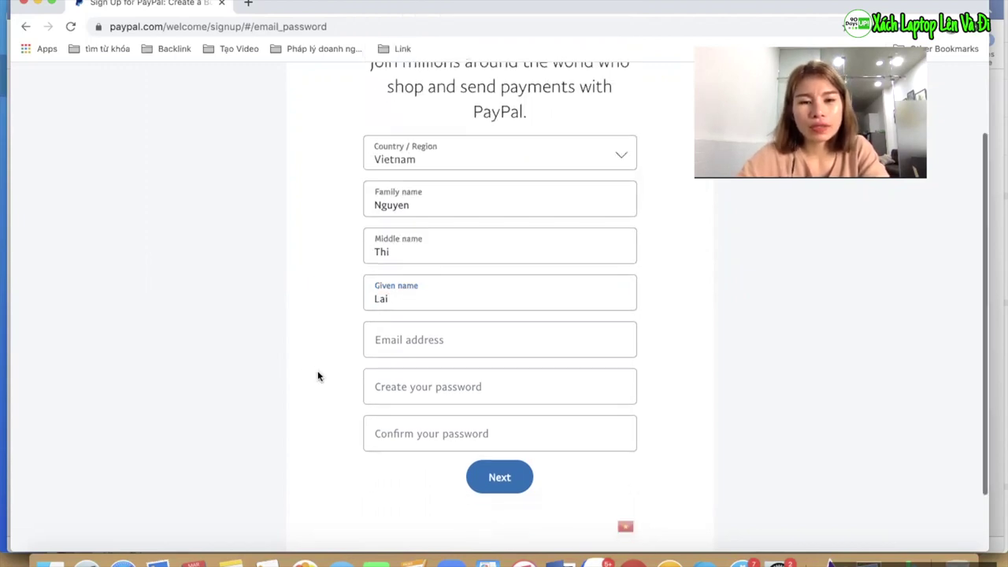
click(439, 273)
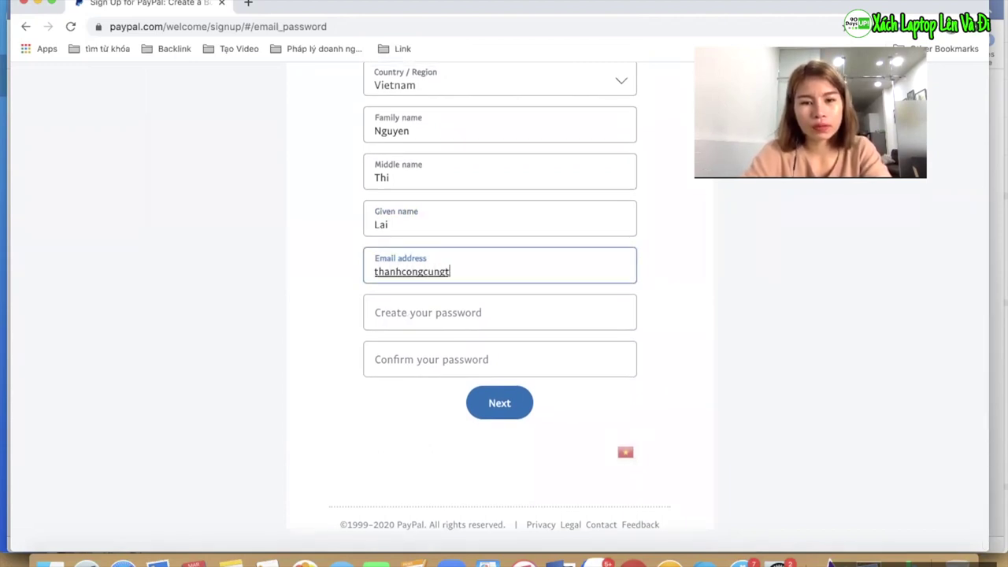
key(BackSpace)
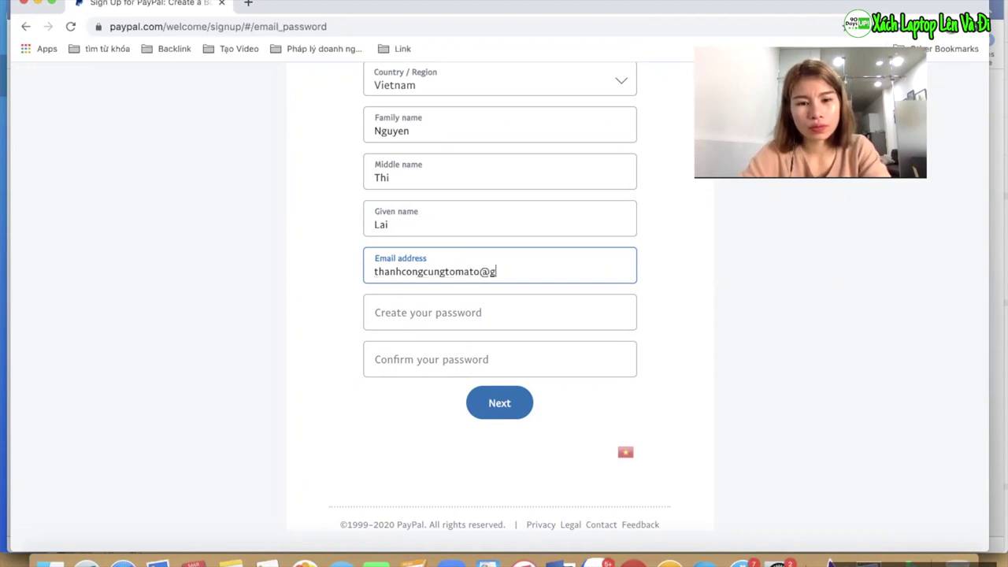
click(445, 323)
click(250, 5)
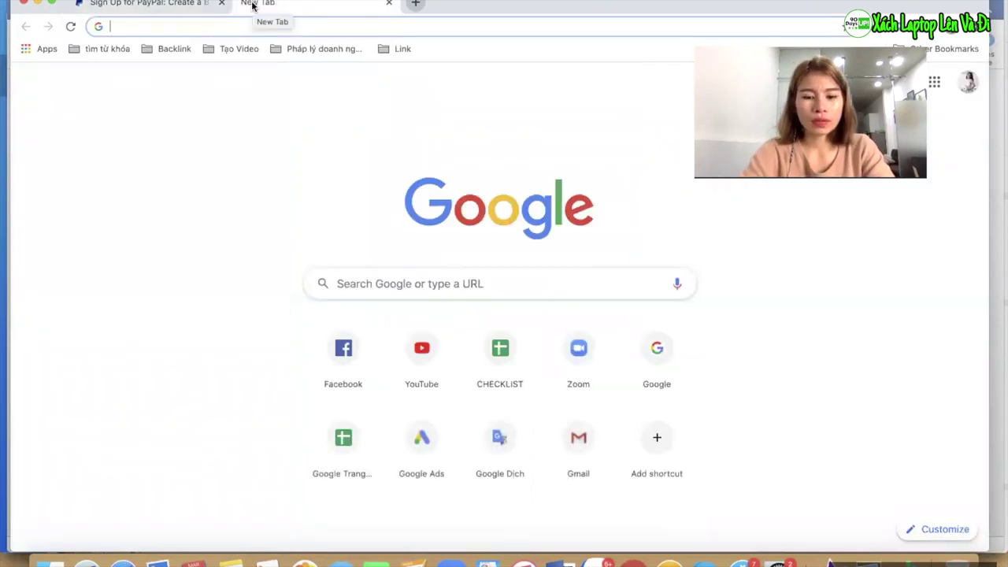
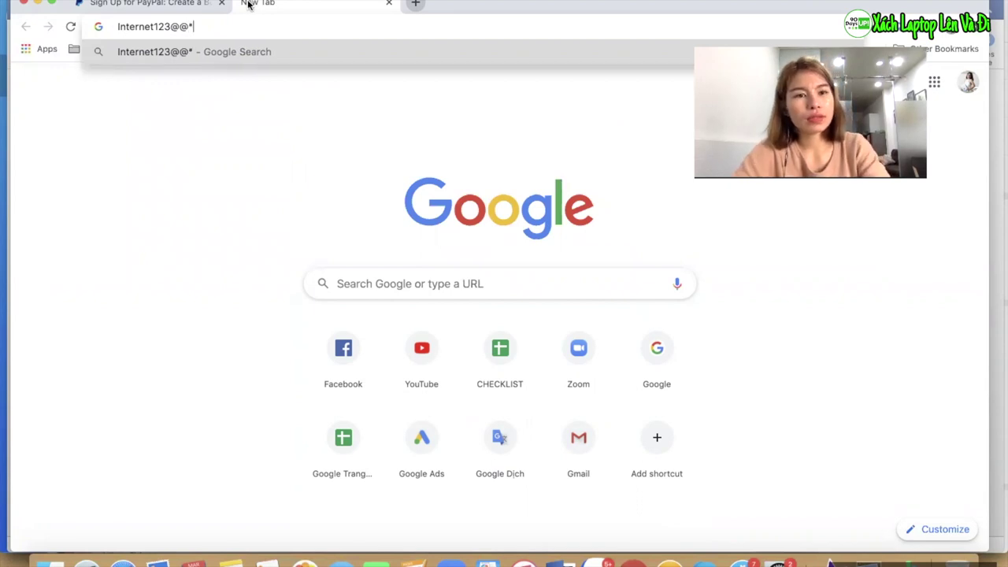
Draft a password in the new tab and paste it into both password fields
key(super+a)
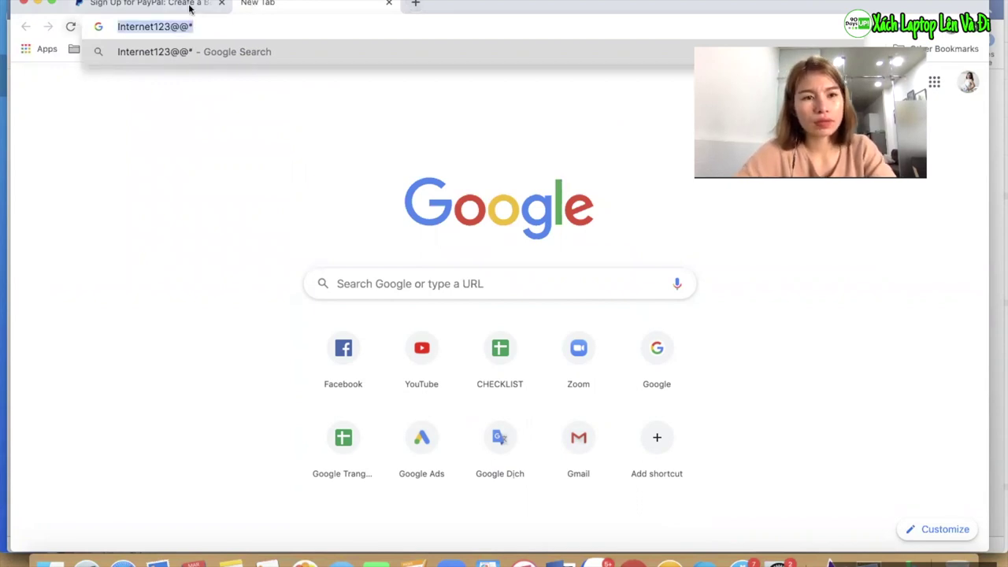
click(189, 7)
key(super+v)
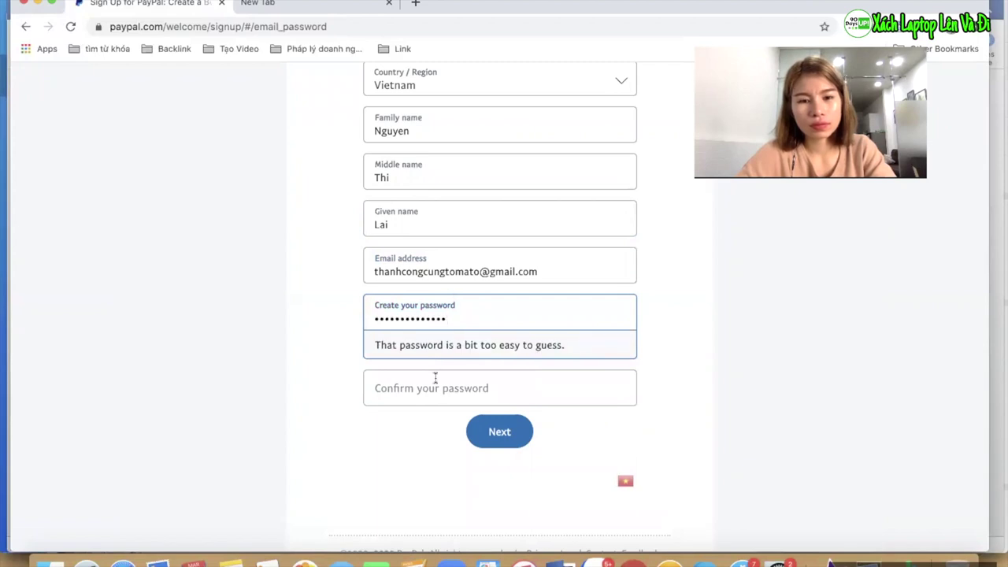
click(434, 379)
key(super+v)
click(487, 307)
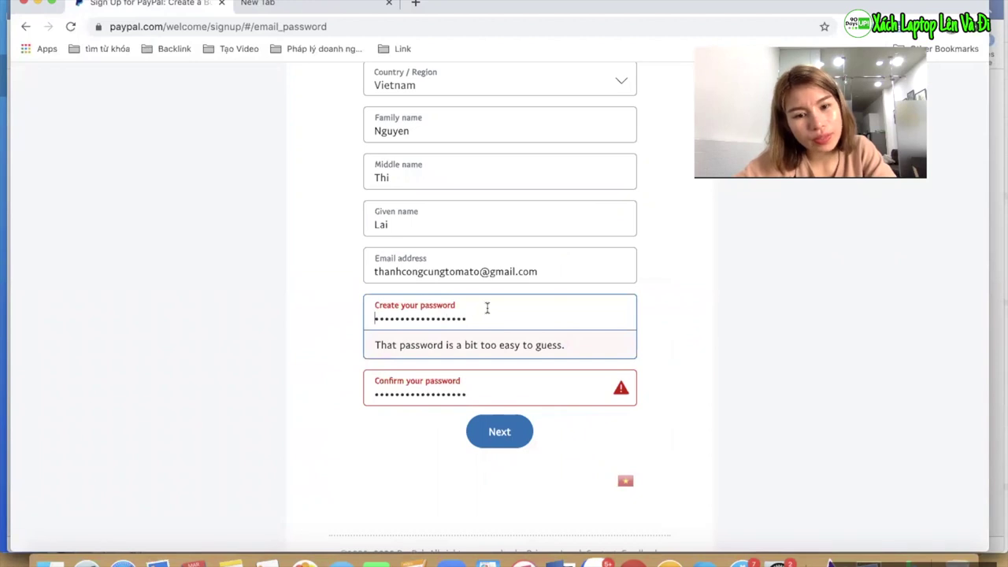
Rewrite the drafted password in the new tab, capitalising its first letter
click(304, 9)
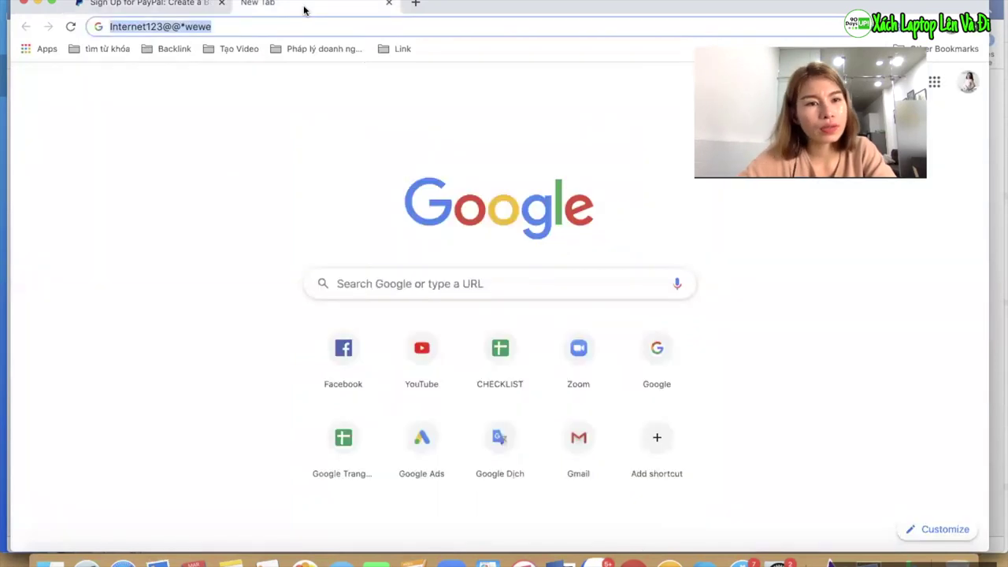
click(242, 26)
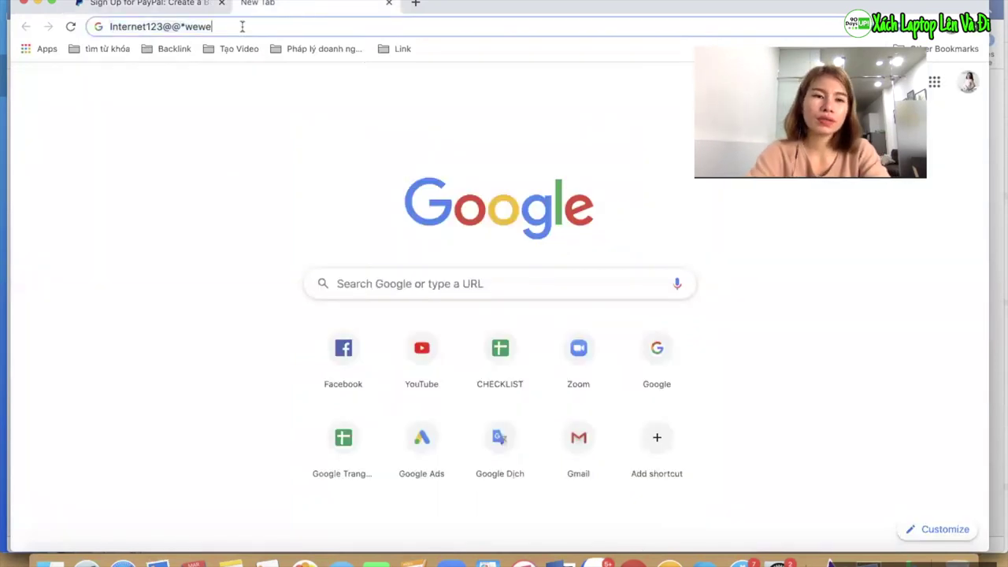
click(144, 26)
key(BackSpace)
key(BackSpace)
key(BackSpace)
key(BackSpace)
key(BackSpace)
key(BackSpace)
key(BackSpace)
key(BackSpace)
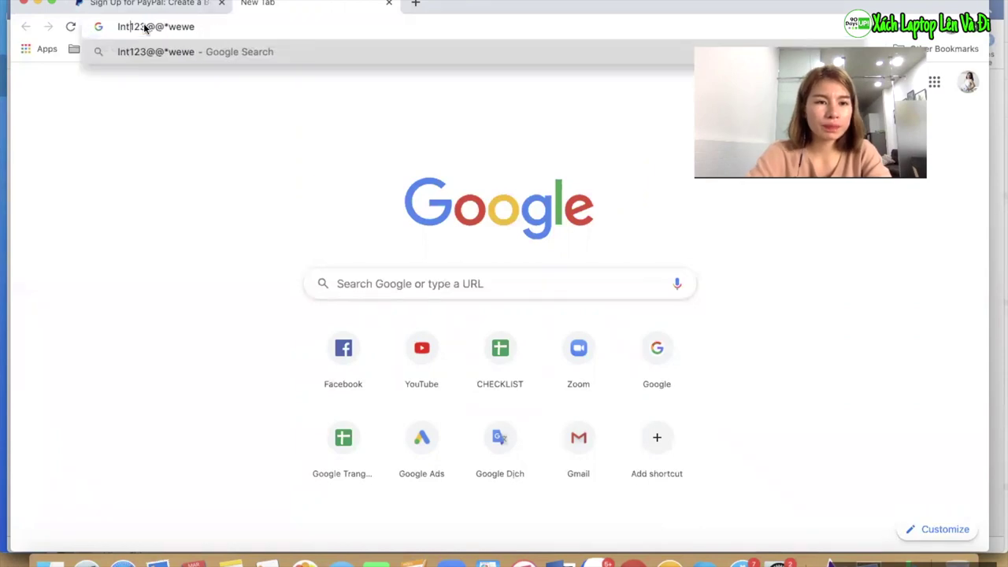
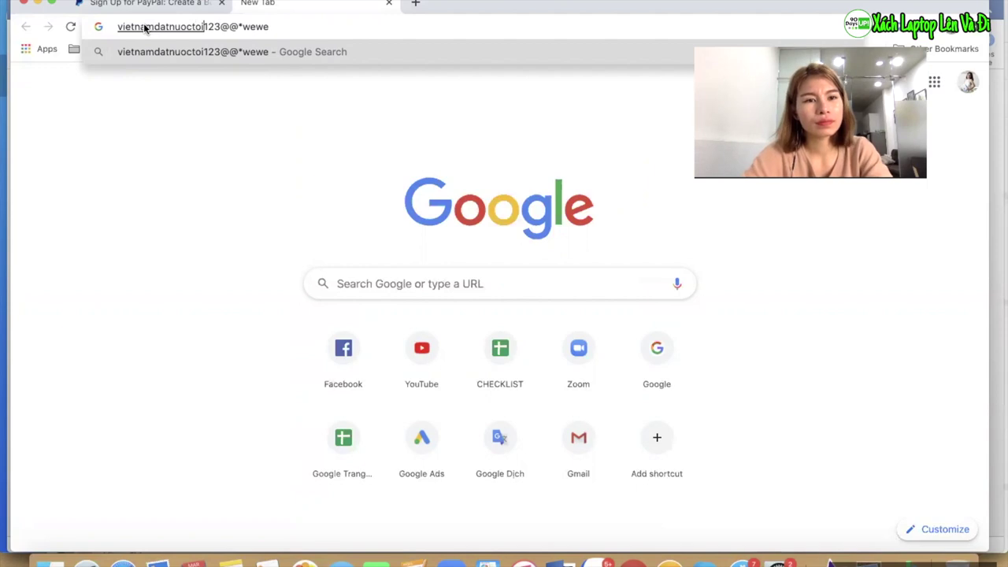
drag(274, 29, 85, 34)
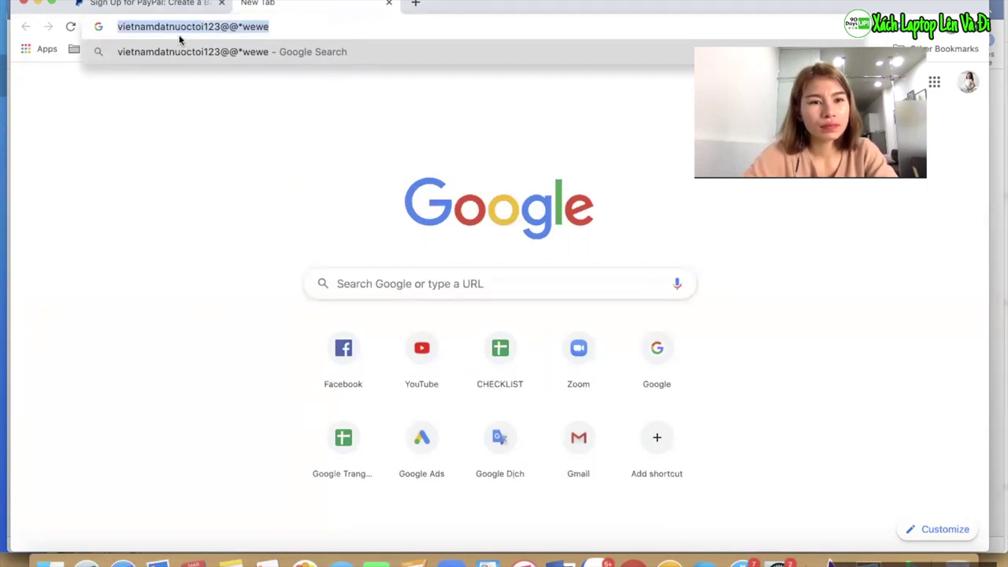
click(123, 31)
key(BackSpace)
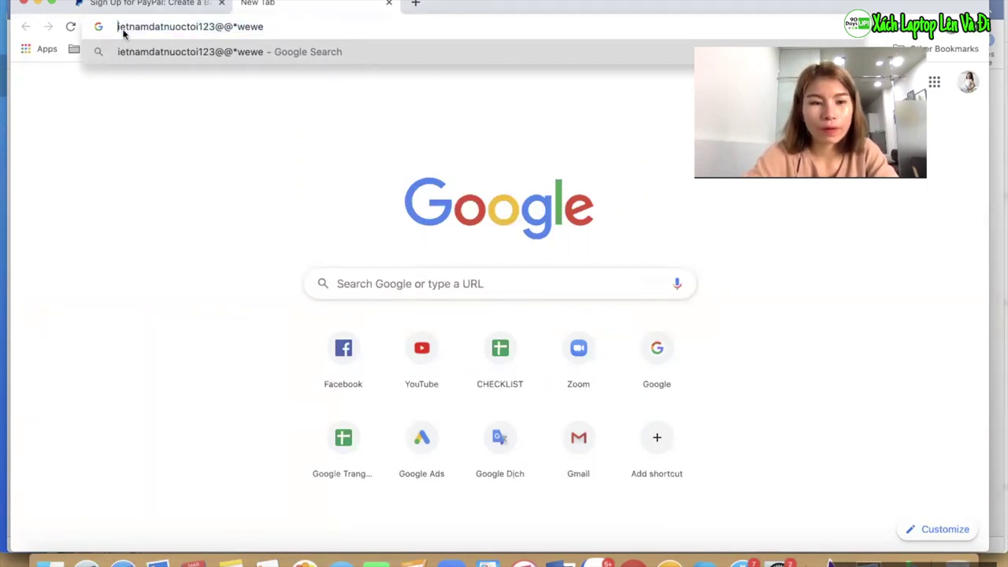
text(V)
drag(282, 22, 46, 31)
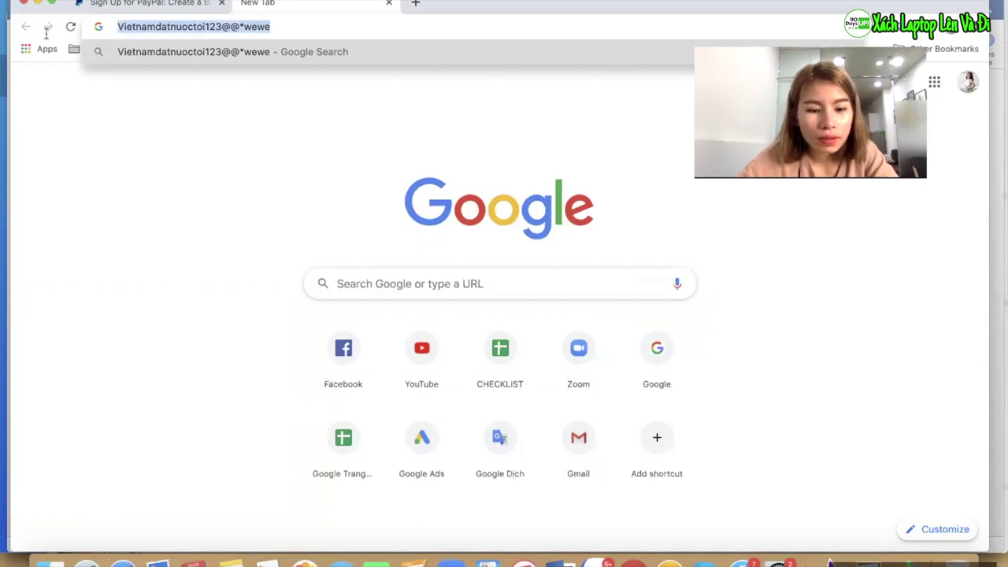
Paste the revised password into Create and Confirm password and check the rejection message
click(126, 7)
key(ctrl+a)
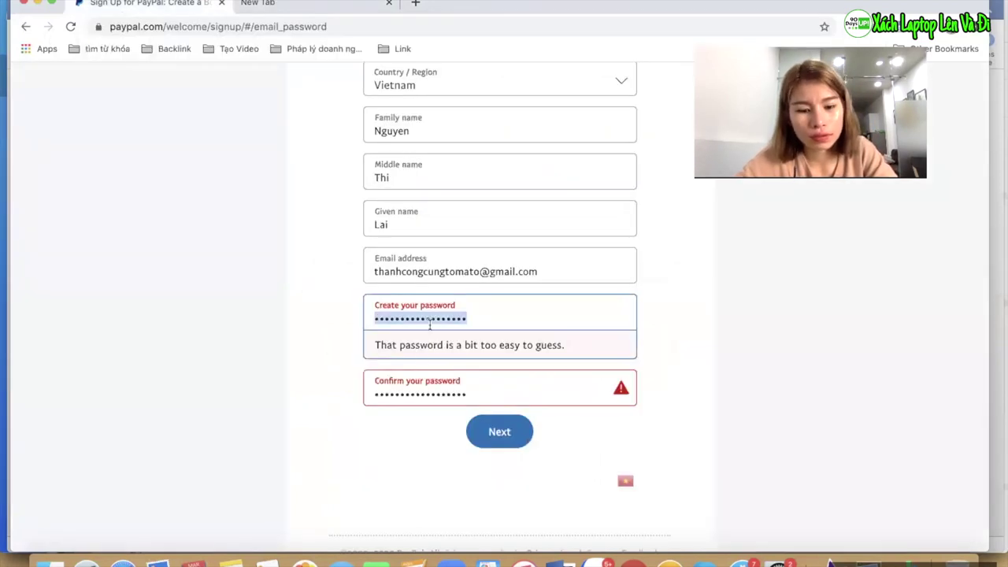
key(ctrl+v)
click(497, 392)
key(ctrl+a)
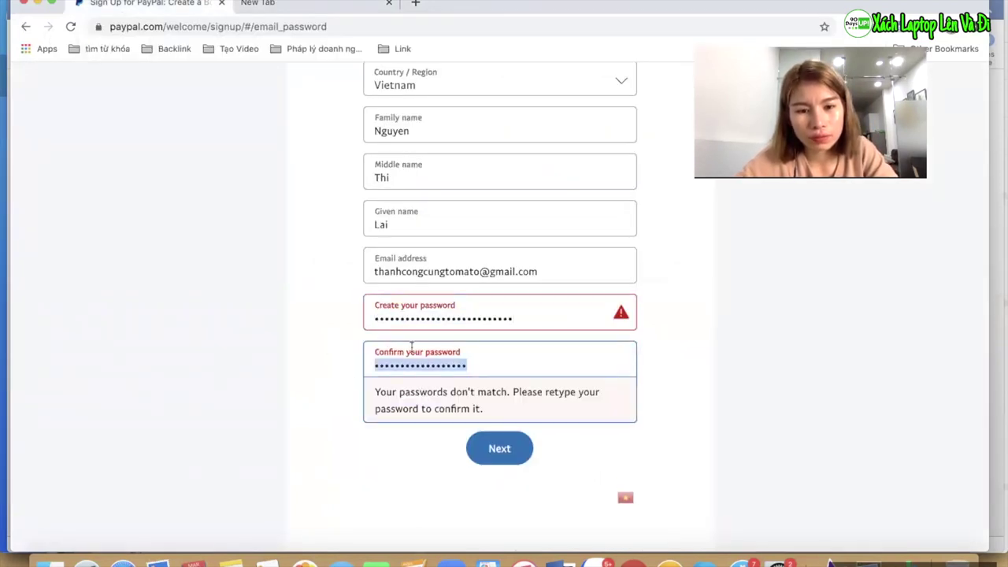
key(ctrl+v)
click(318, 403)
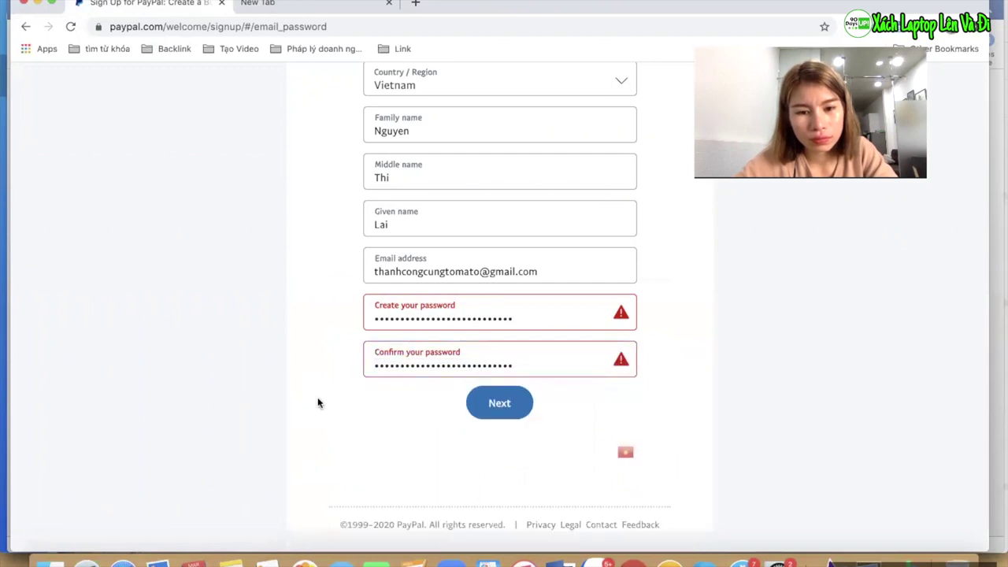
click(472, 318)
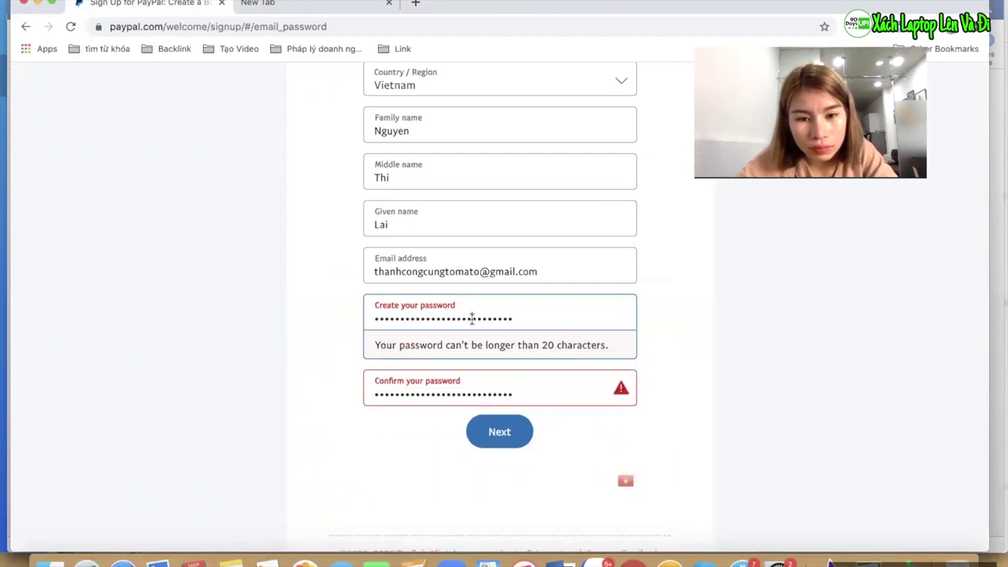
Shorten the password below 20 characters and paste it into both password fields
click(292, 10)
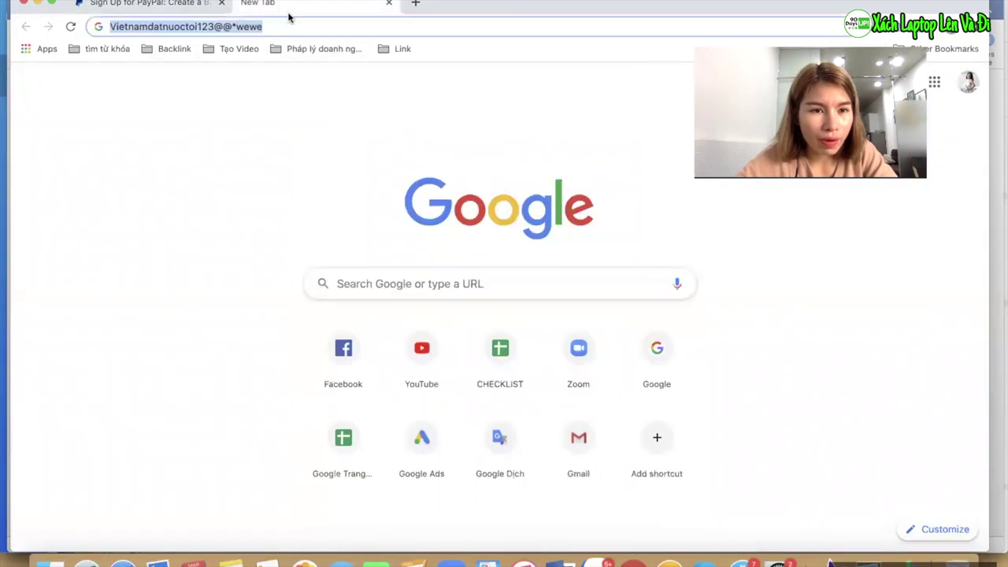
click(198, 31)
key(BackSpace)
key(BackSpace)
key(BackSpace)
key(BackSpace)
key(BackSpace)
key(BackSpace)
key(BackSpace)
key(BackSpace)
key(BackSpace)
key(BackSpace)
key(super+a)
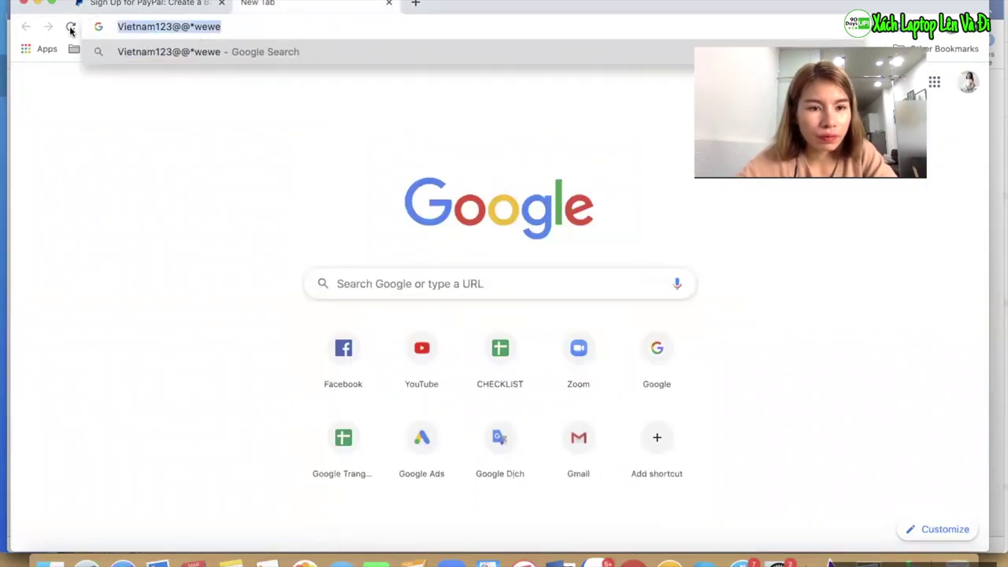
click(185, 3)
key(super+a)
key(super+v)
click(447, 359)
key(super+a)
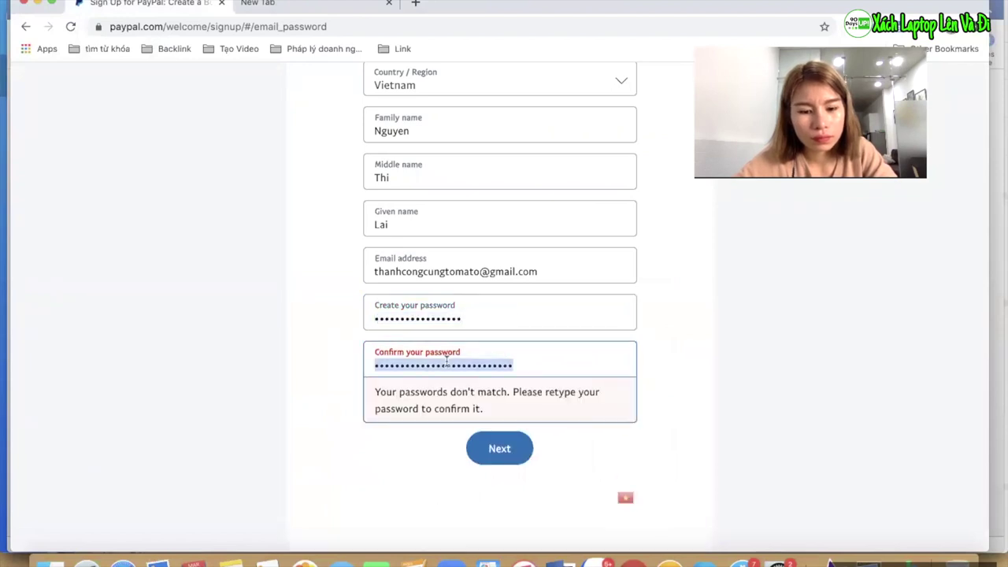
key(super+v)
click(344, 383)
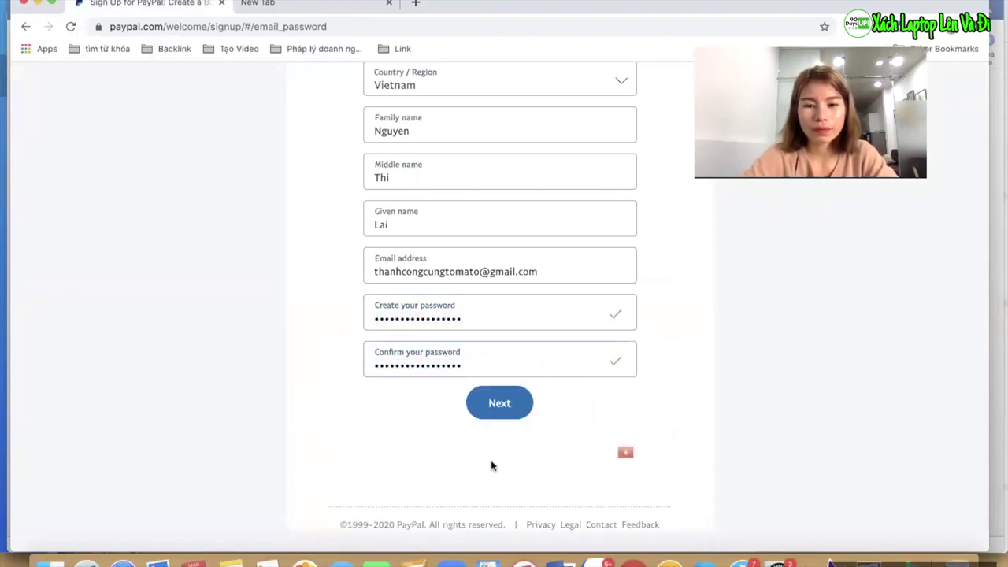
Submit the name, e-mail and password page and review the personal details page
click(508, 413)
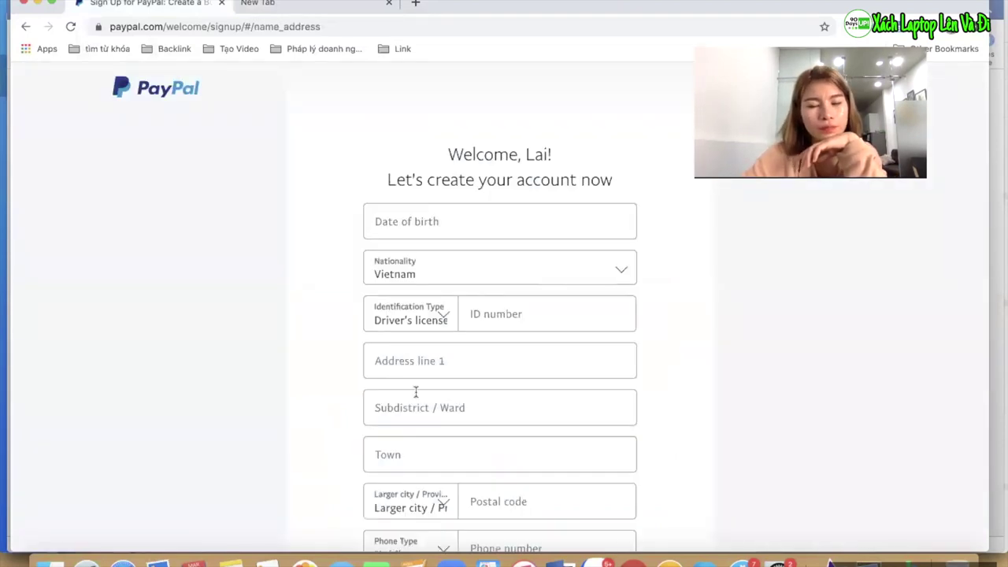
scroll(415, 391, down, 1)
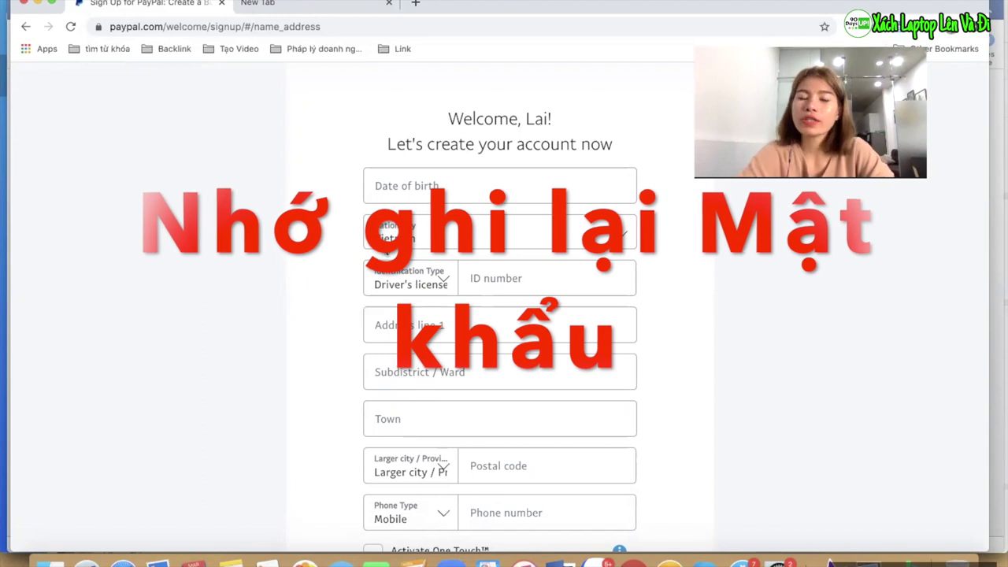
scroll(314, 361, down, 2)
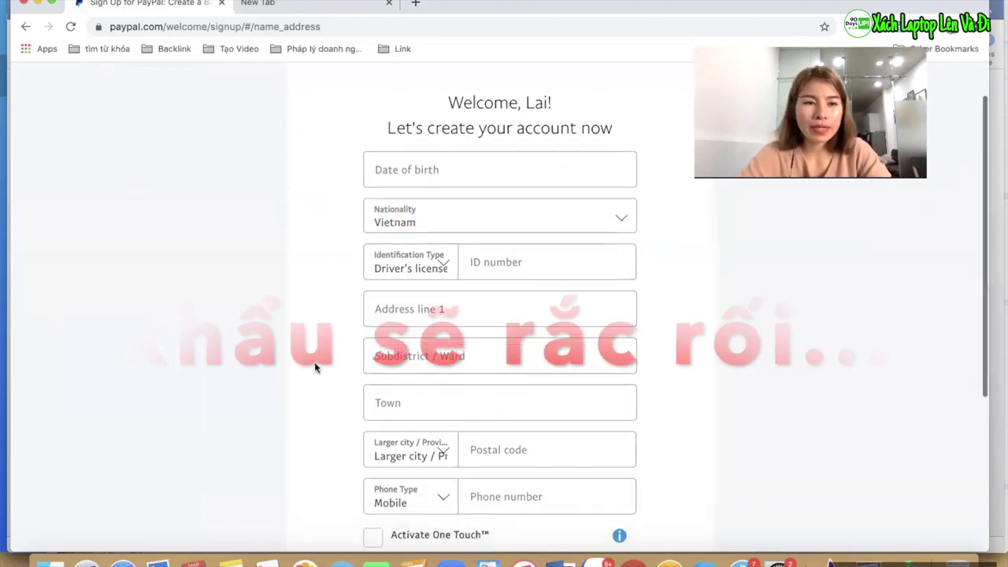
scroll(421, 204, up, 2)
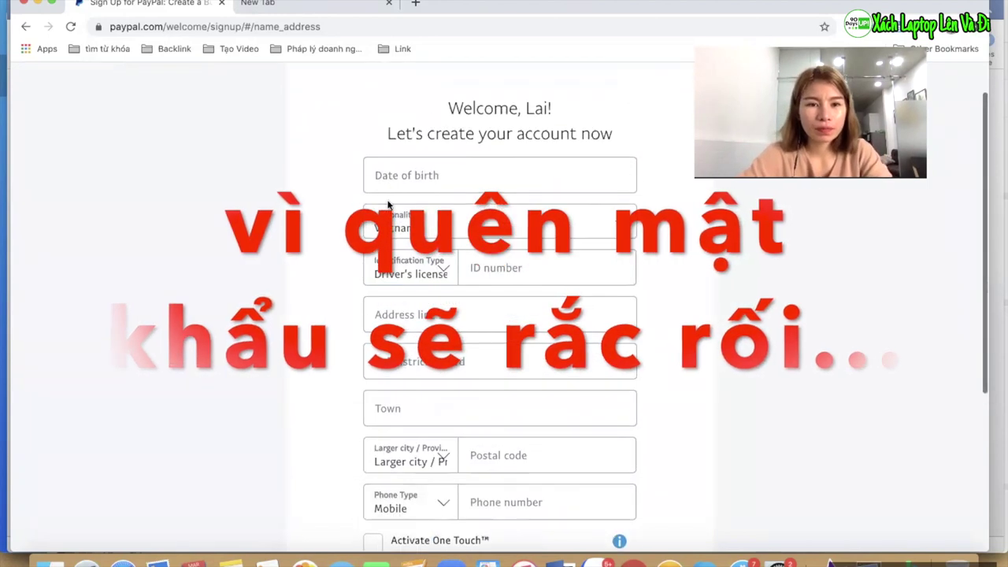
click(429, 171)
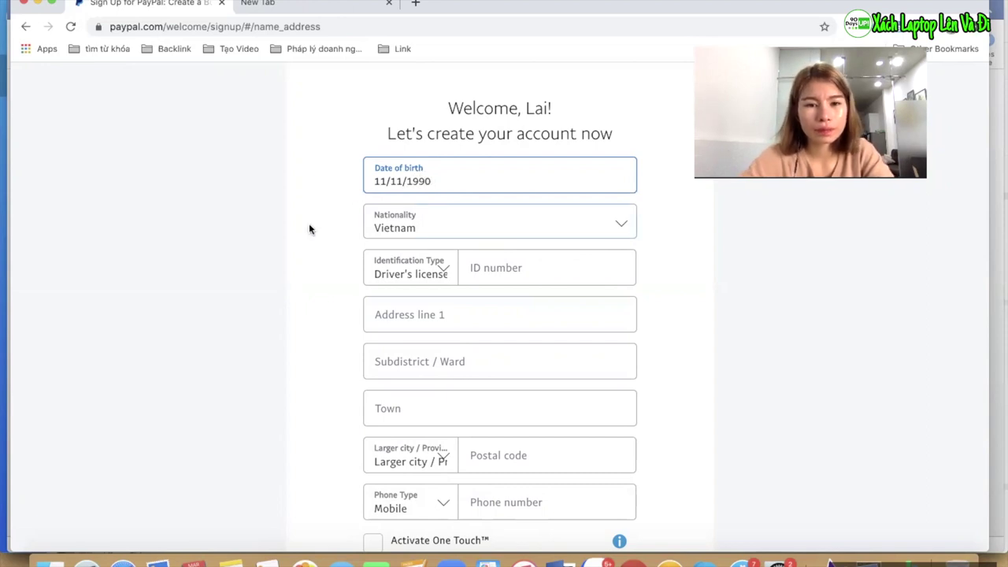
click(309, 228)
scroll(309, 240, down, 1)
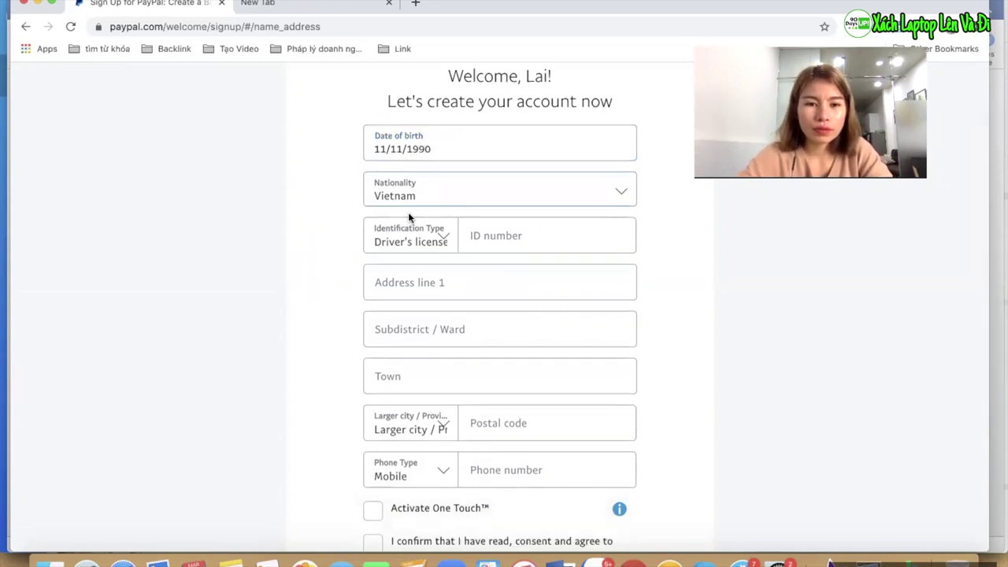
click(408, 242)
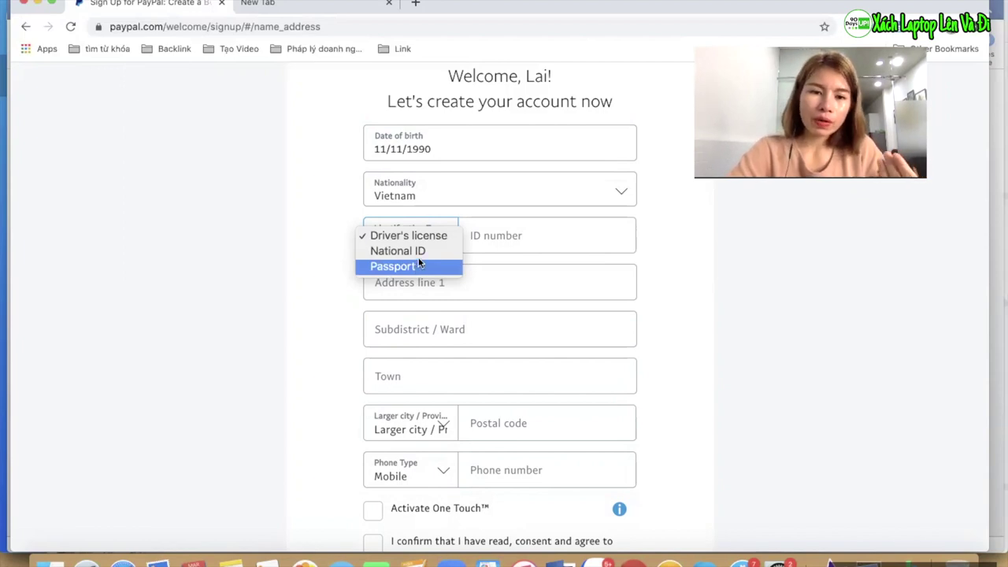
Set Identification Type to National ID and enter the ID number
click(418, 266)
click(424, 226)
click(423, 226)
click(512, 234)
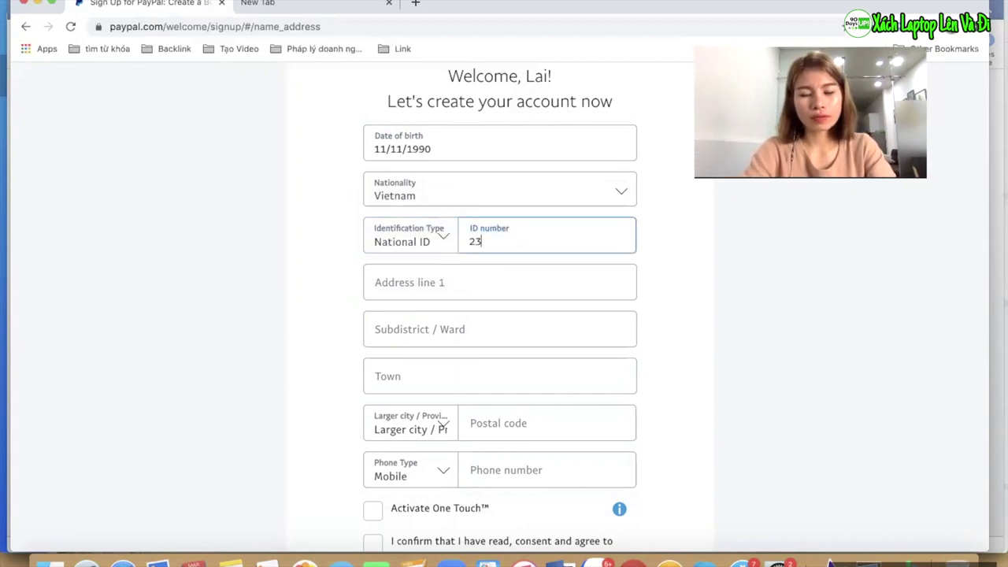
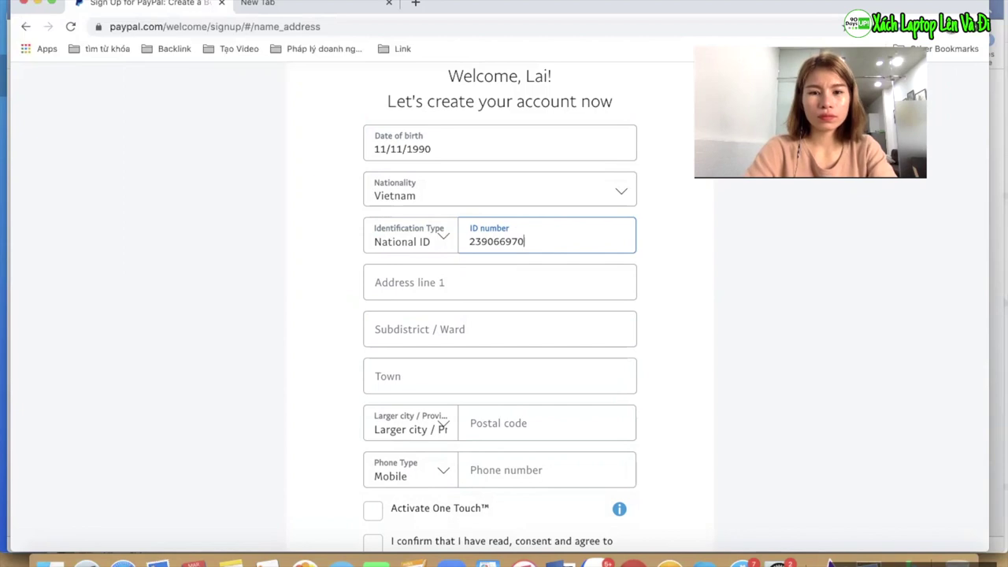
Fill in the street address, subdistrict / ward and town fields
click(467, 279)
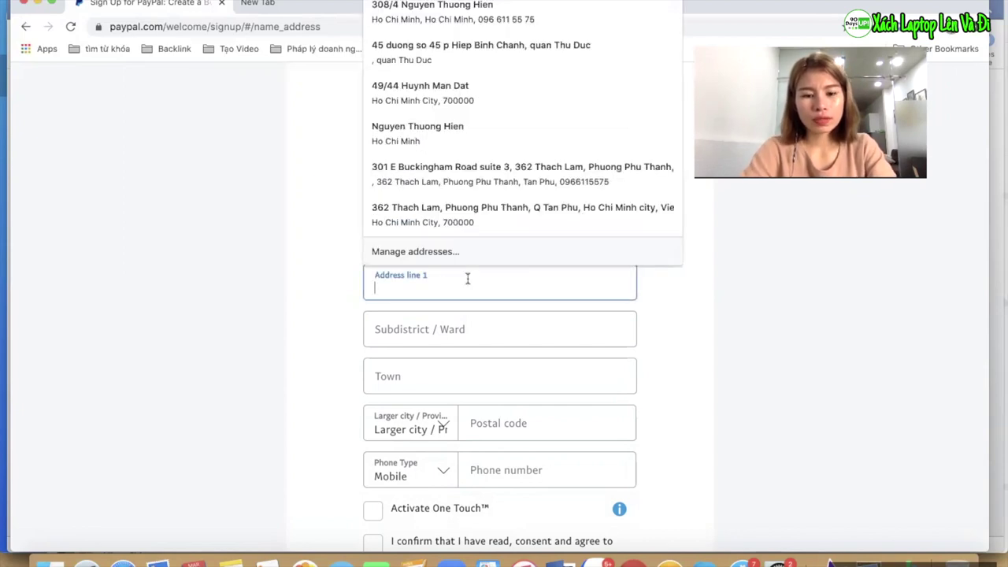
click(463, 333)
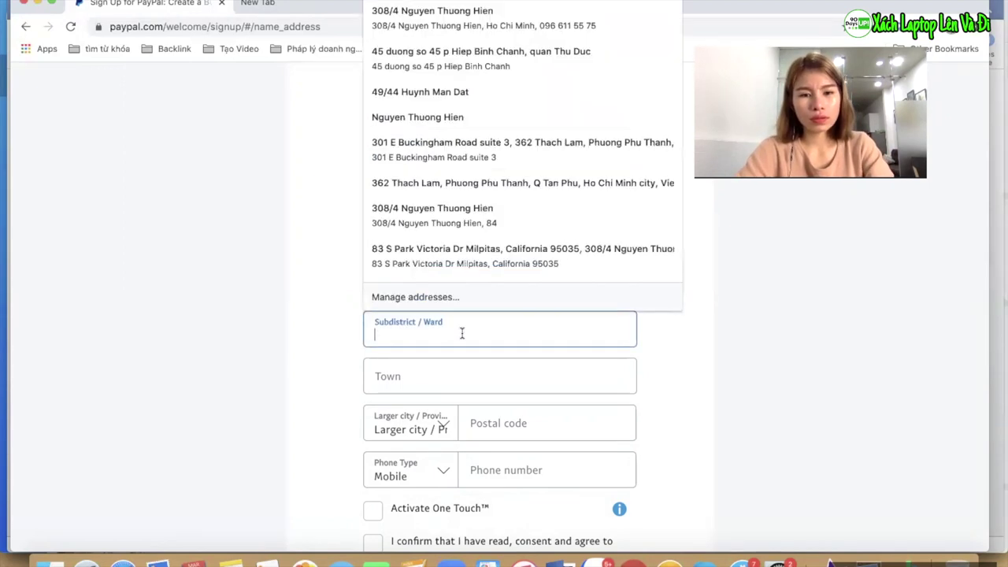
text(4)
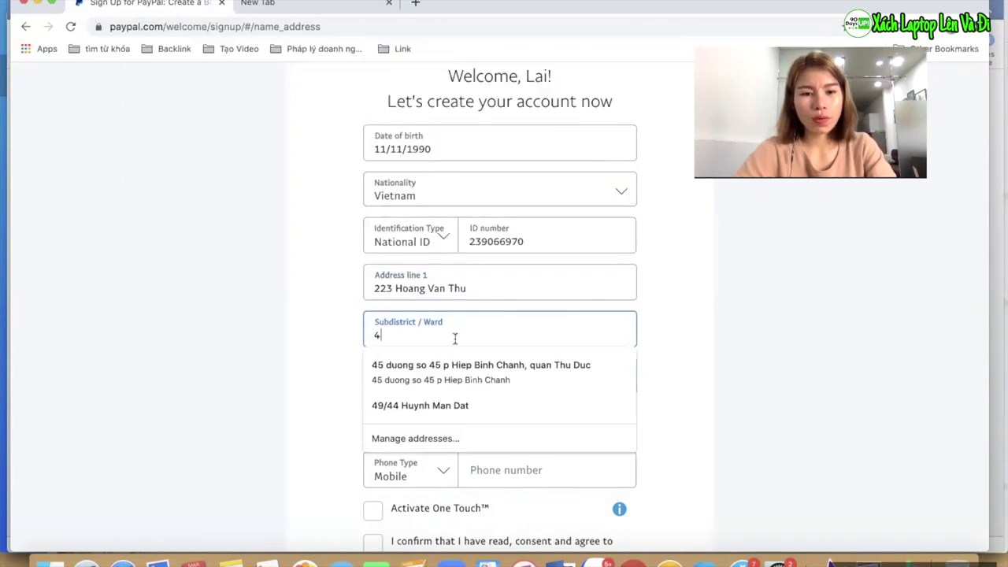
scroll(455, 338, down, 2)
key(BackSpace)
text(8)
key(Tab)
text(King)
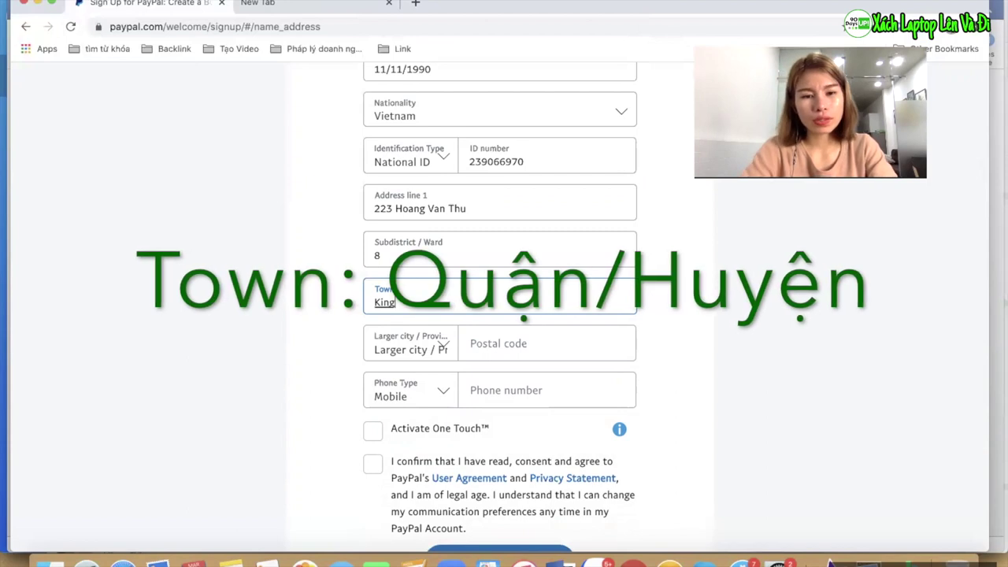
text(ston)
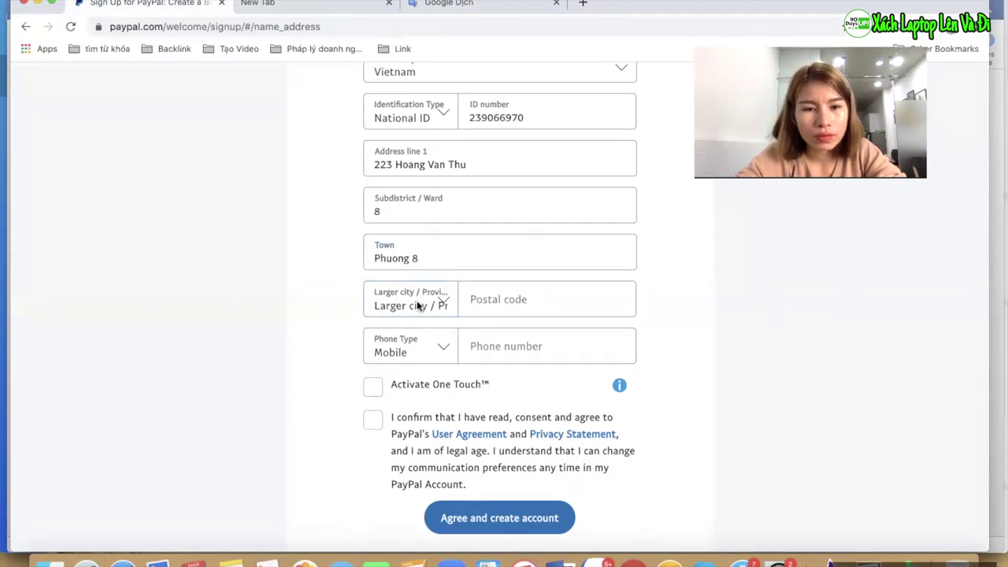
click(429, 306)
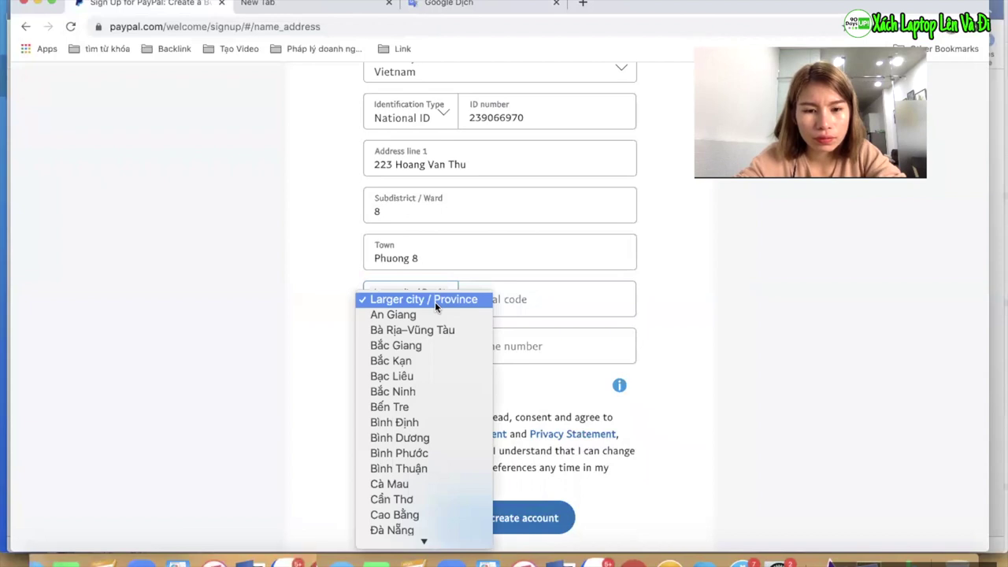
Choose Hồ Chí Minh as the province and enter postal code 700000
scroll(435, 302, down, 3)
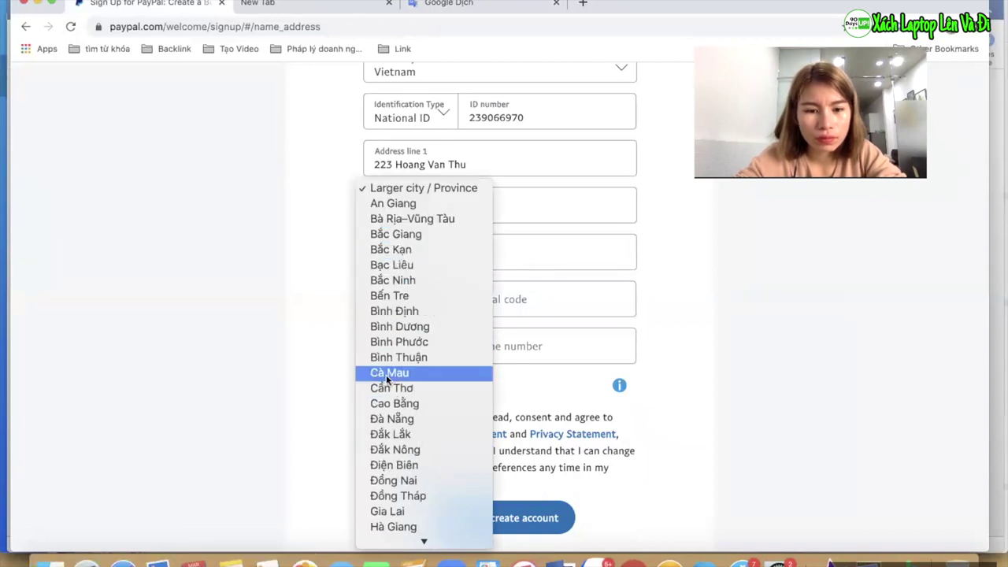
scroll(394, 372, down, 10)
click(400, 257)
click(489, 307)
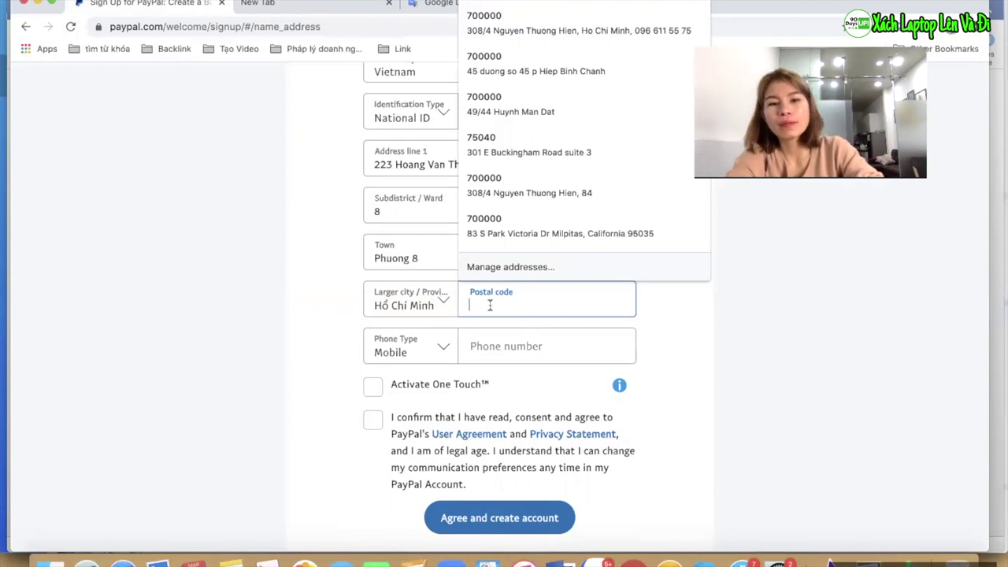
text(7)
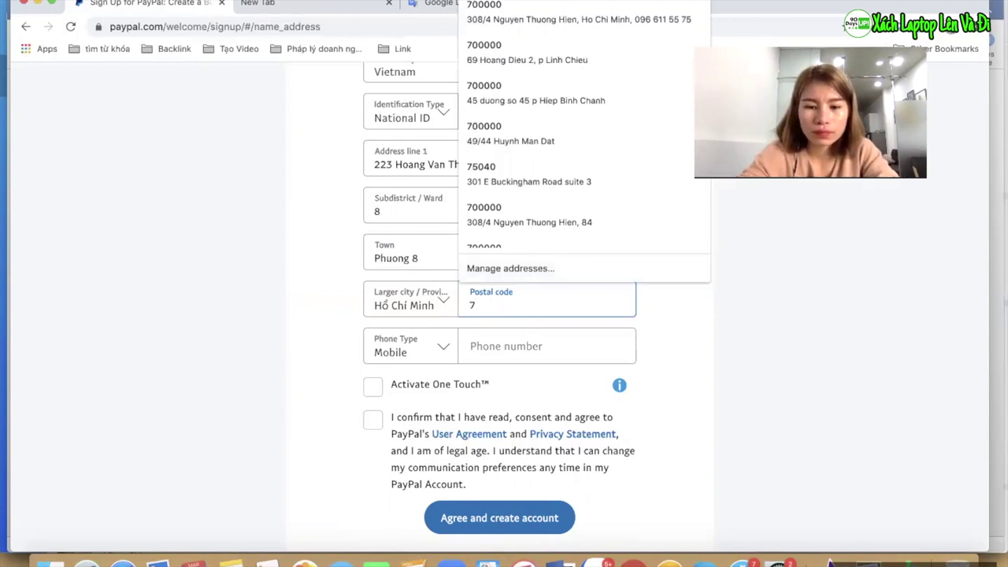
text(000000)
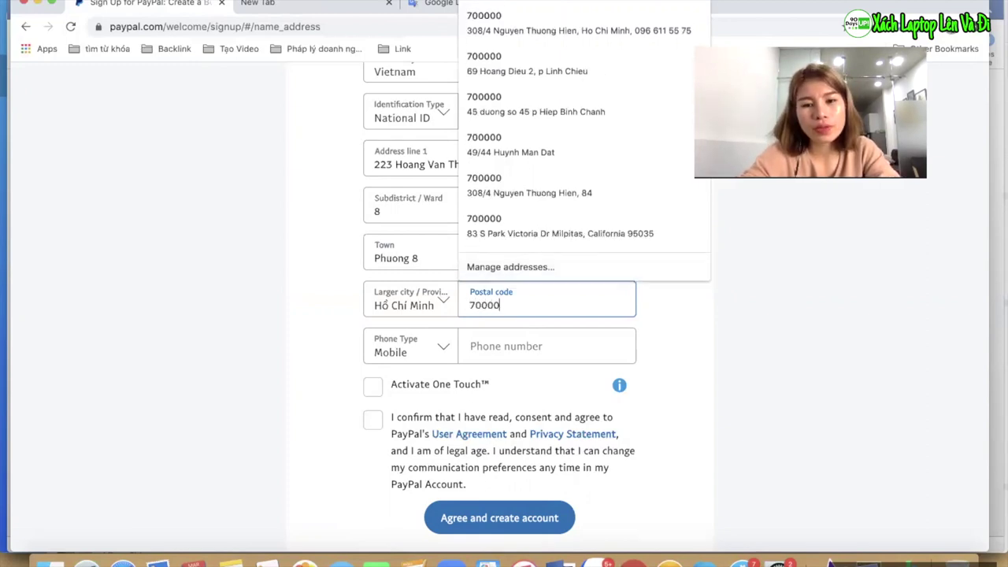
click(675, 382)
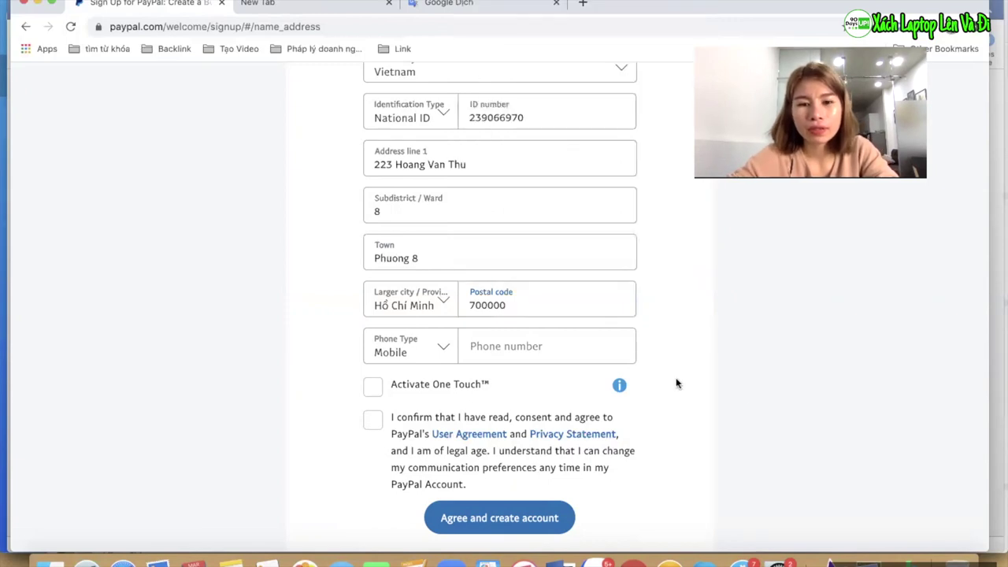
click(543, 353)
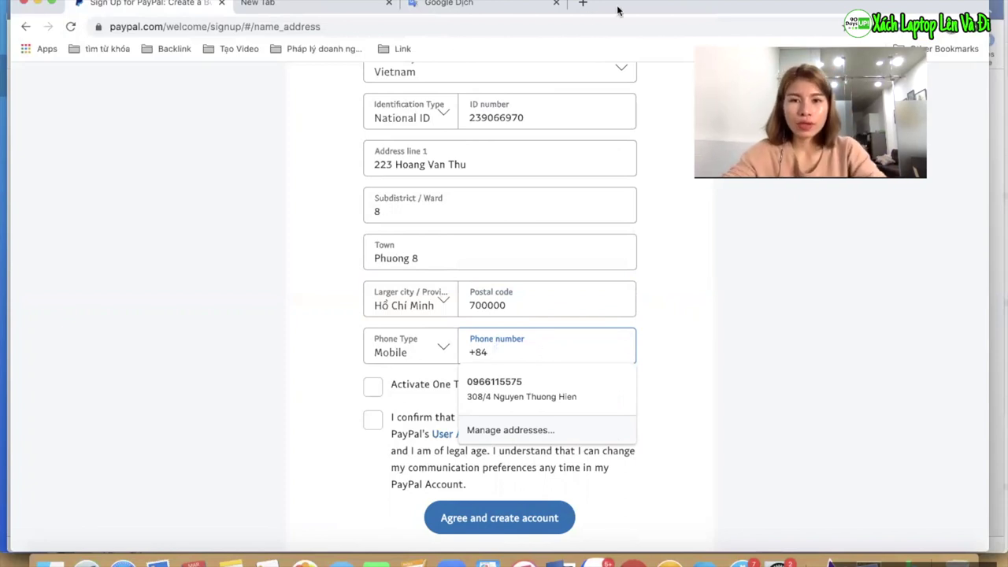
Search Google for Đà Nẵng's postal code (550000), then return to the PayPal form
click(583, 3)
text(postal)
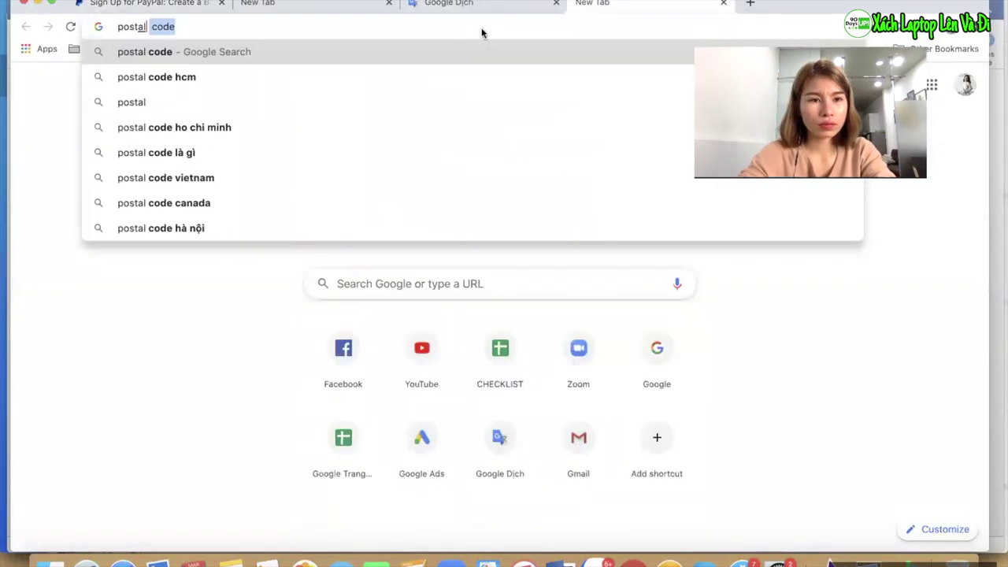
text( code của đa)
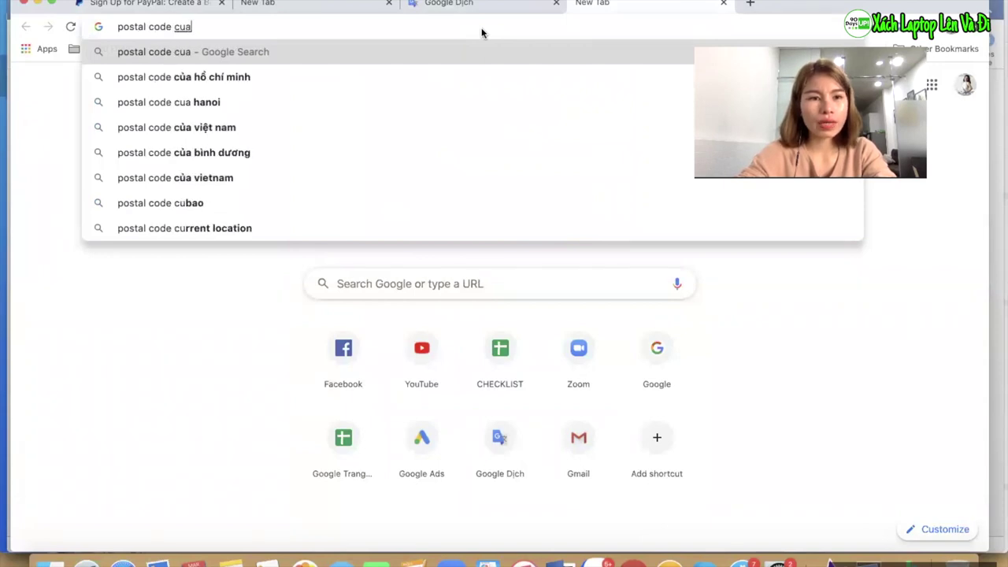
text(à nẵng)
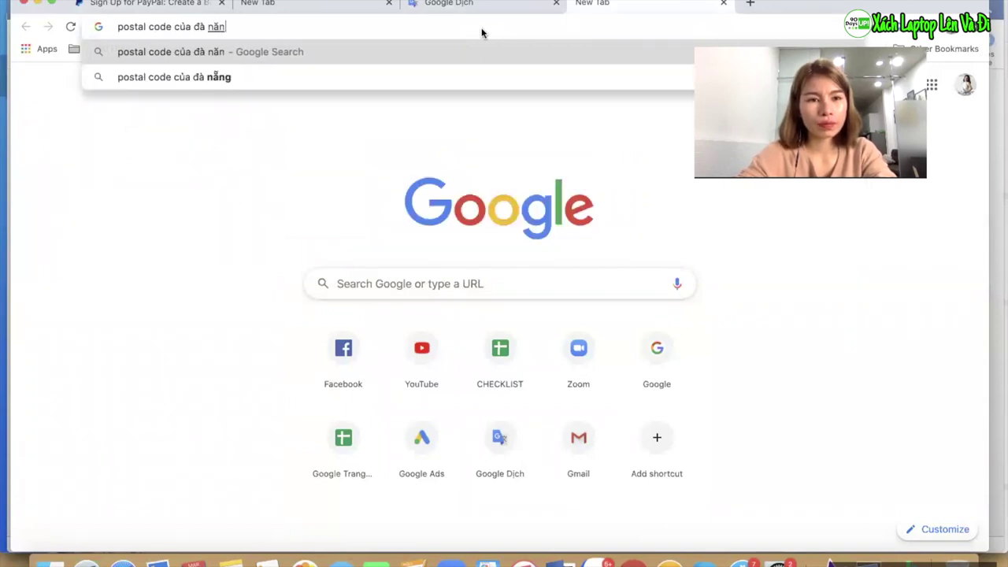
key(Return)
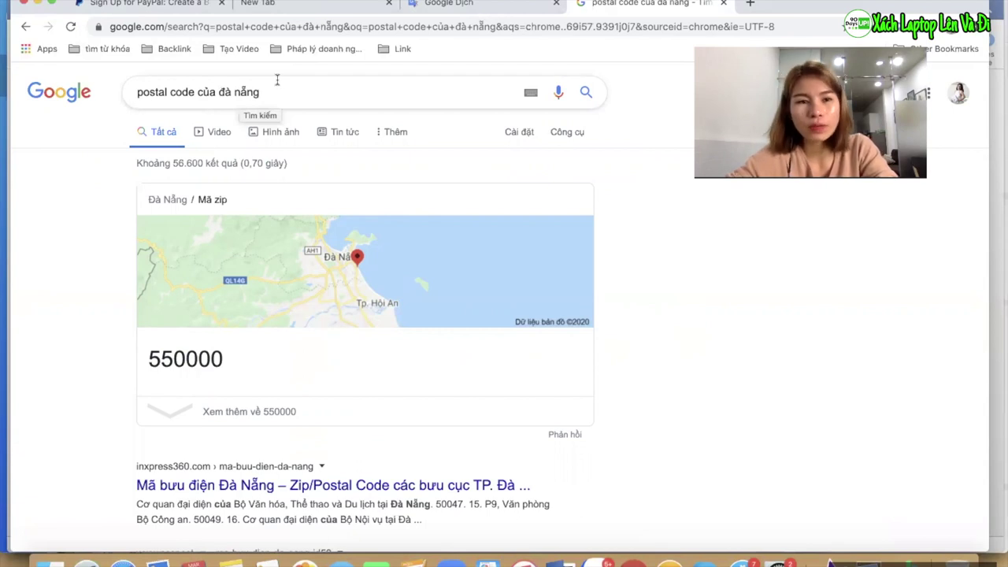
click(193, 8)
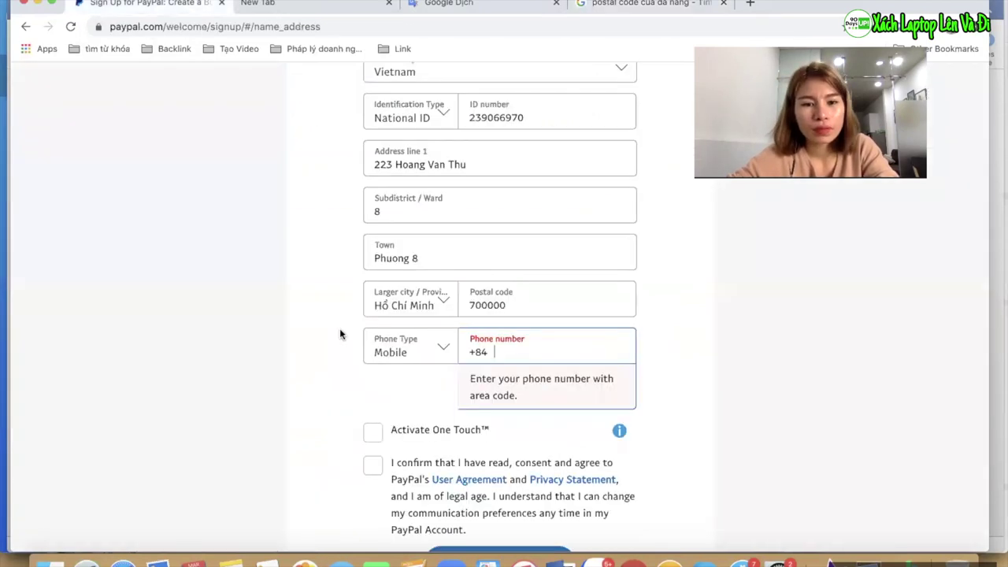
Keep phone type Mobile, enter the phone number, accept the user agreement and submit
click(346, 402)
click(449, 350)
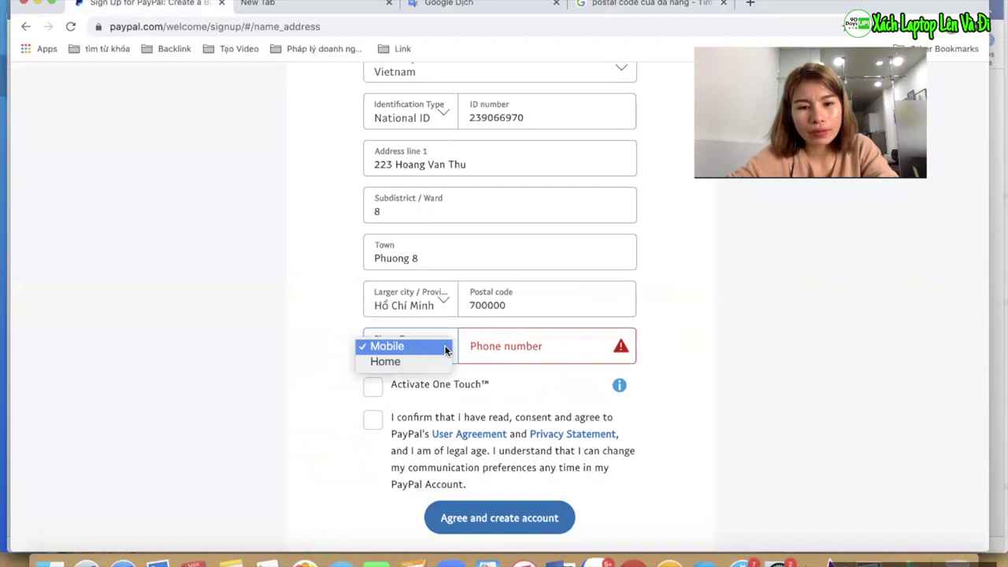
click(446, 346)
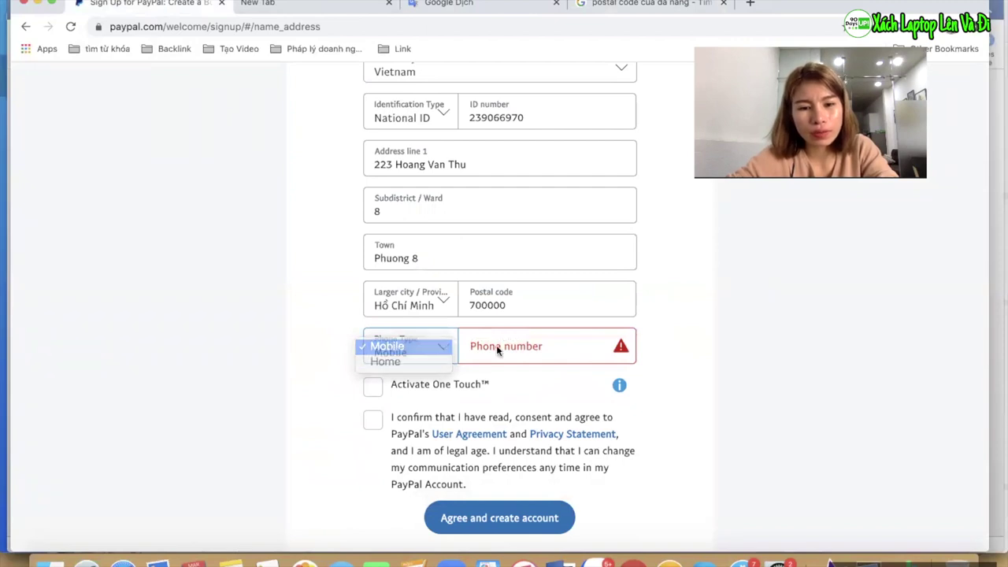
click(514, 347)
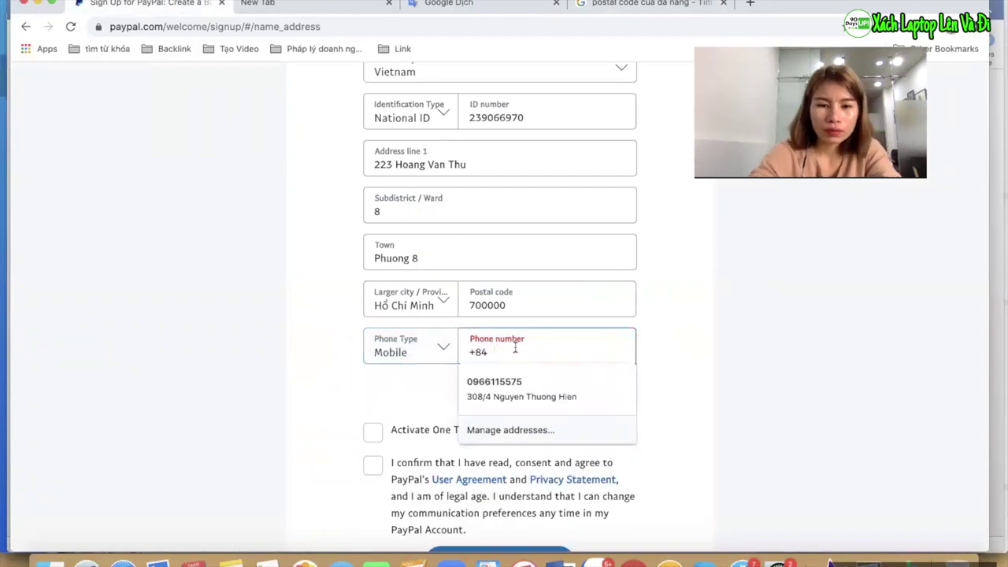
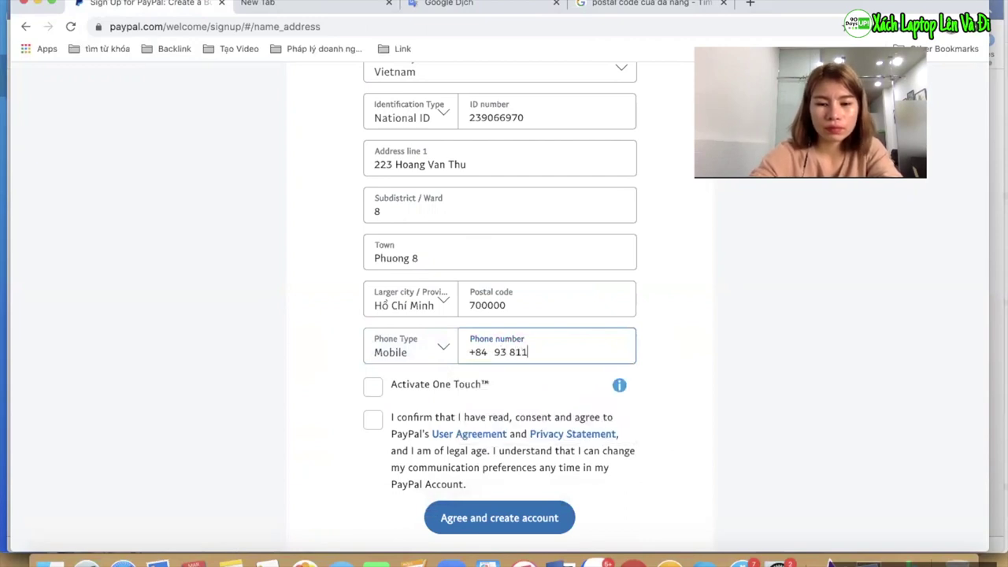
click(334, 411)
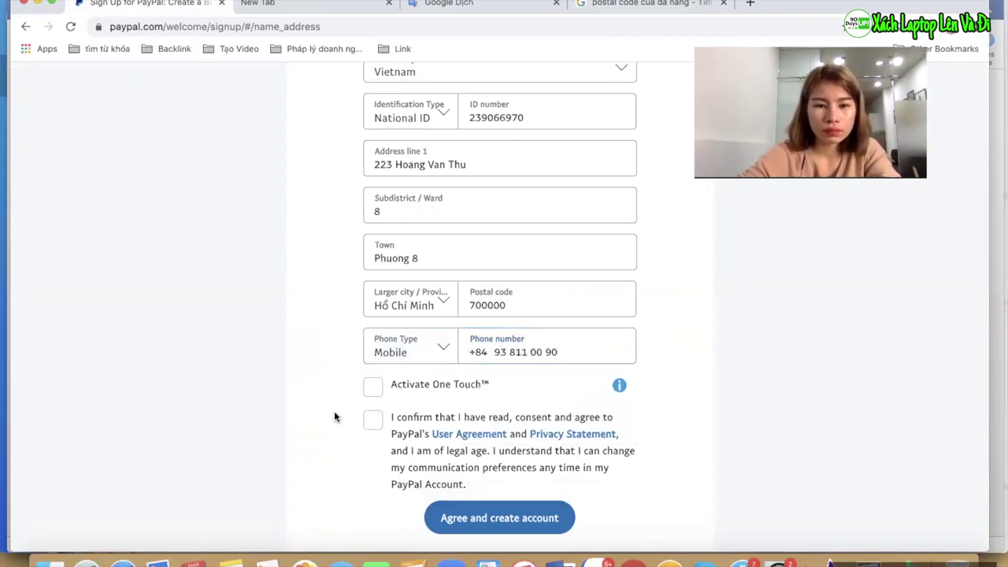
scroll(333, 414, down, 2)
click(370, 350)
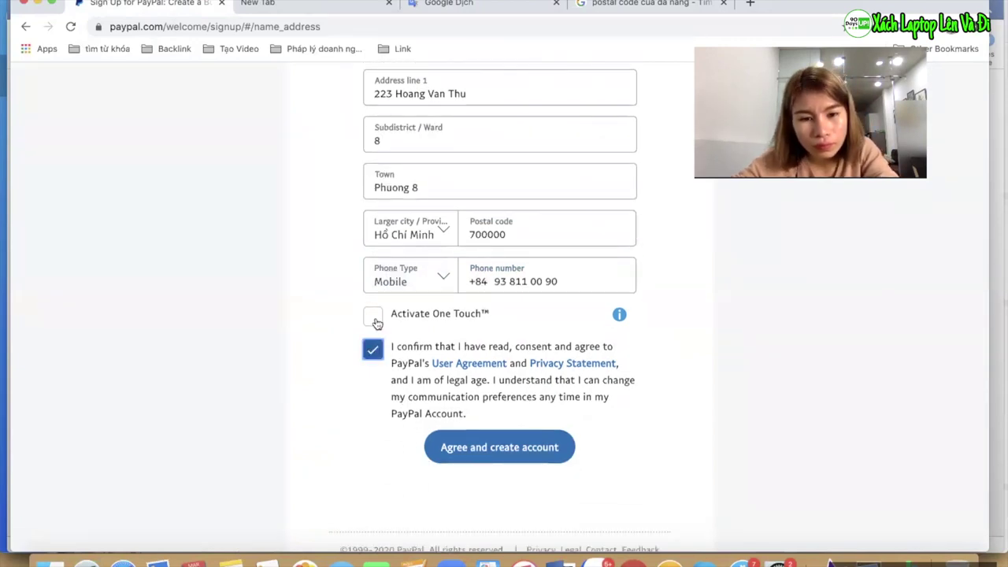
click(463, 447)
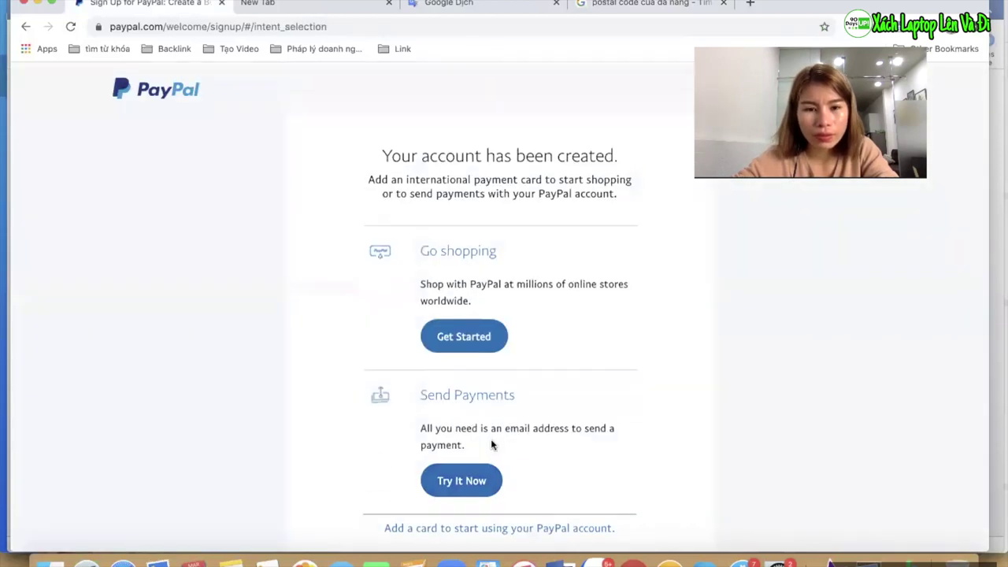
Review the account-created confirmation and go to the account Summary dashboard
scroll(490, 441, down, 1)
scroll(490, 441, down, 1)
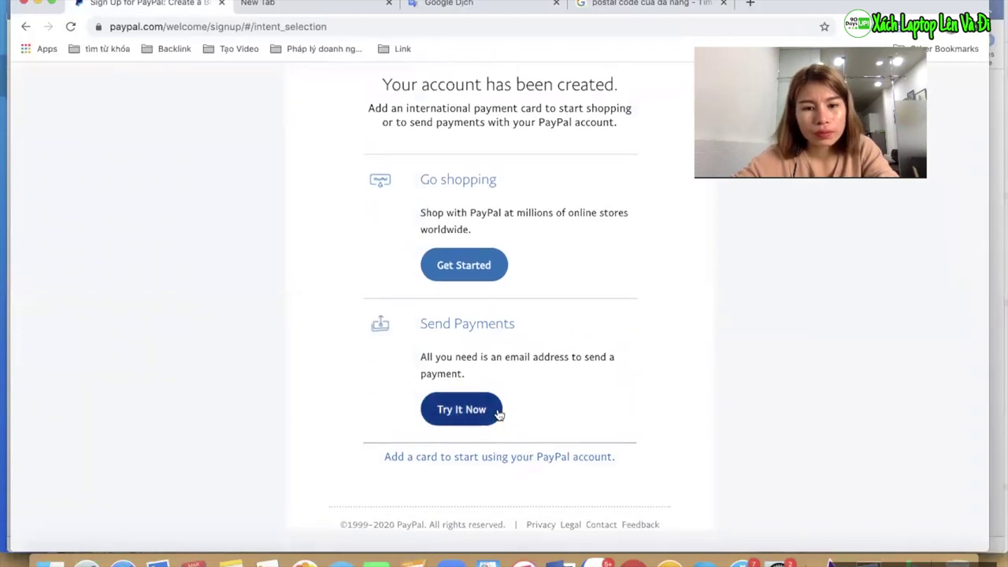
scroll(599, 344, up, 2)
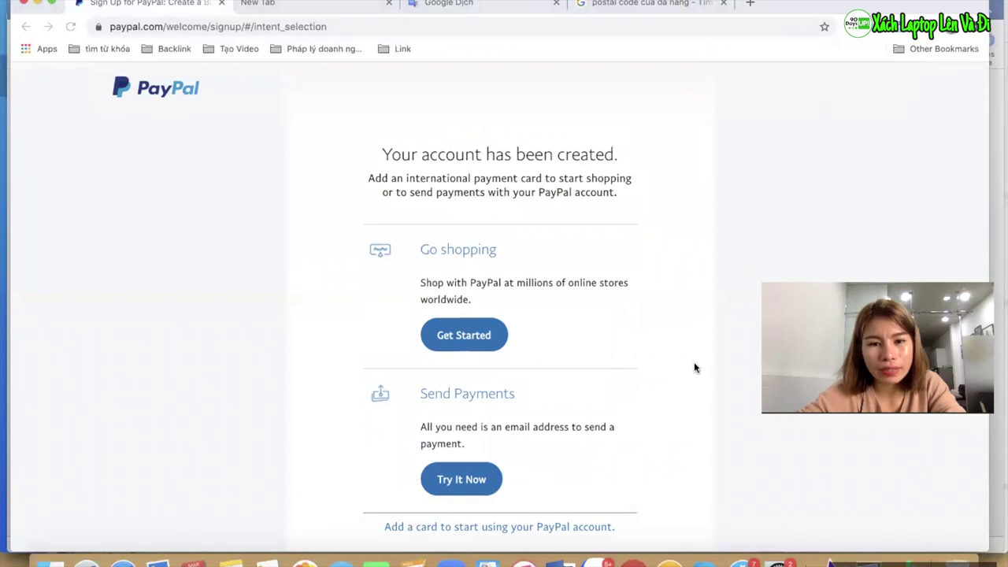
click(162, 113)
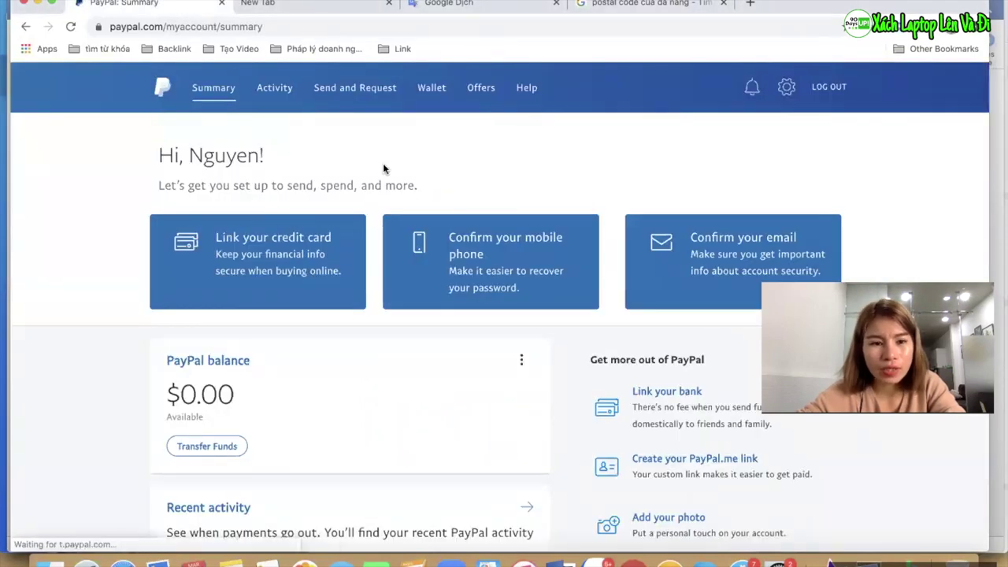
Scroll through the Summary dashboard to review the $0.00 balance and empty recent activity
scroll(393, 236, down, 4)
scroll(395, 239, up, 4)
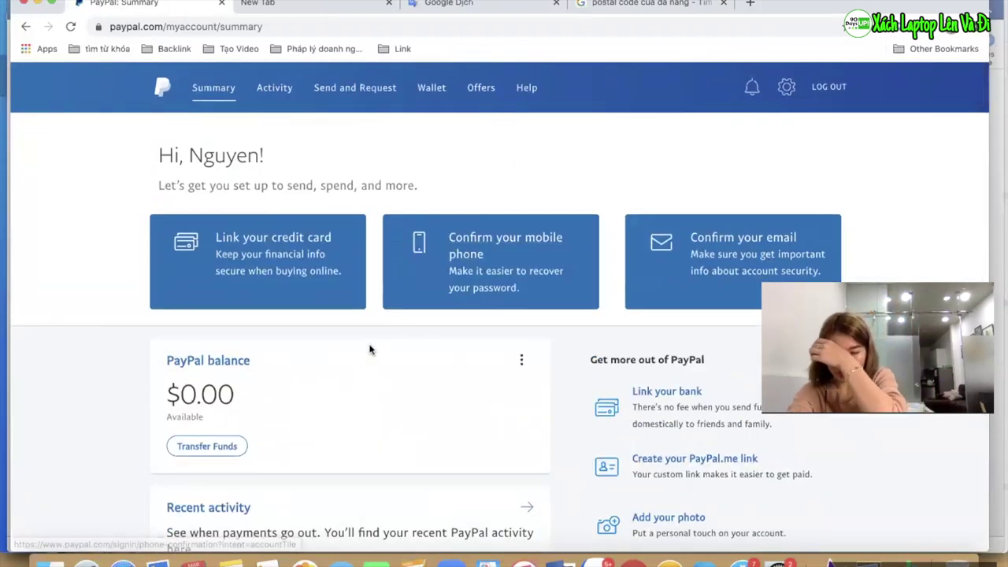
scroll(276, 405, down, 1)
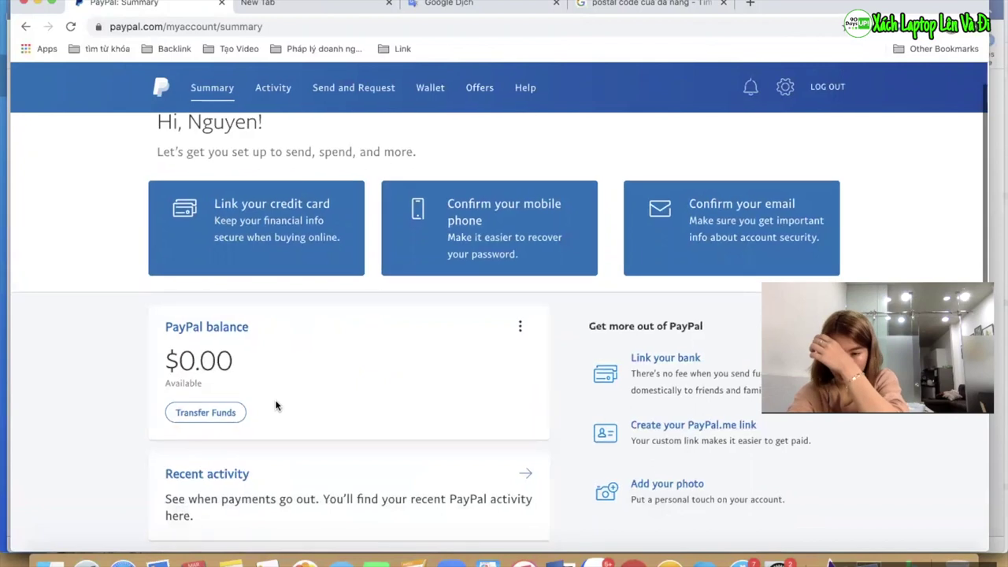
scroll(239, 377, down, 1)
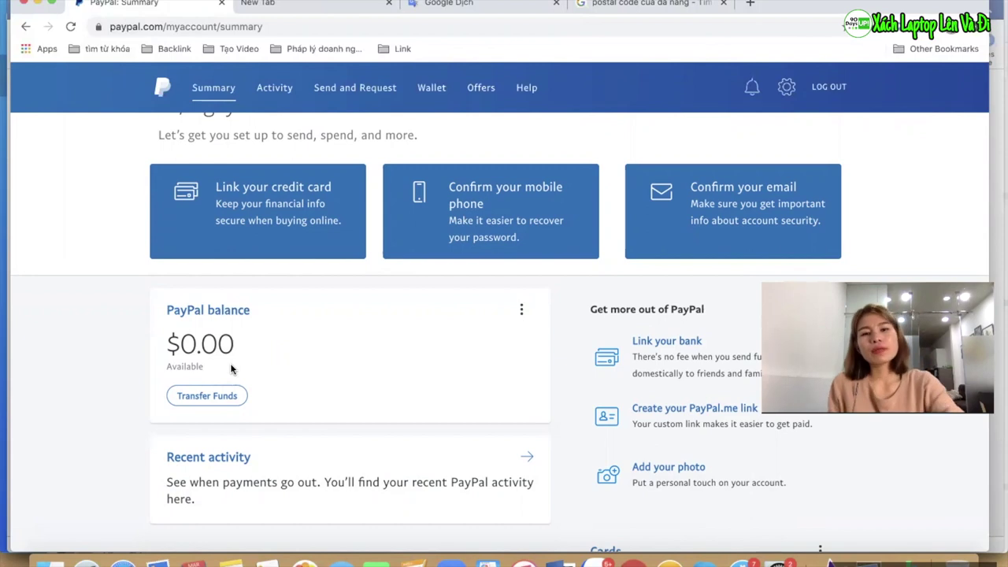
scroll(285, 288, up, 2)
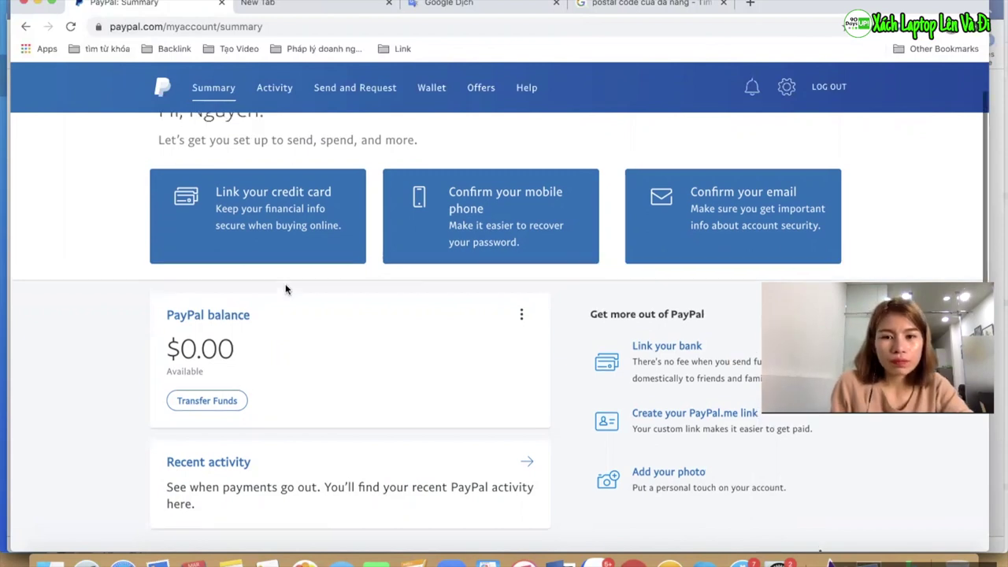
scroll(285, 288, down, 3)
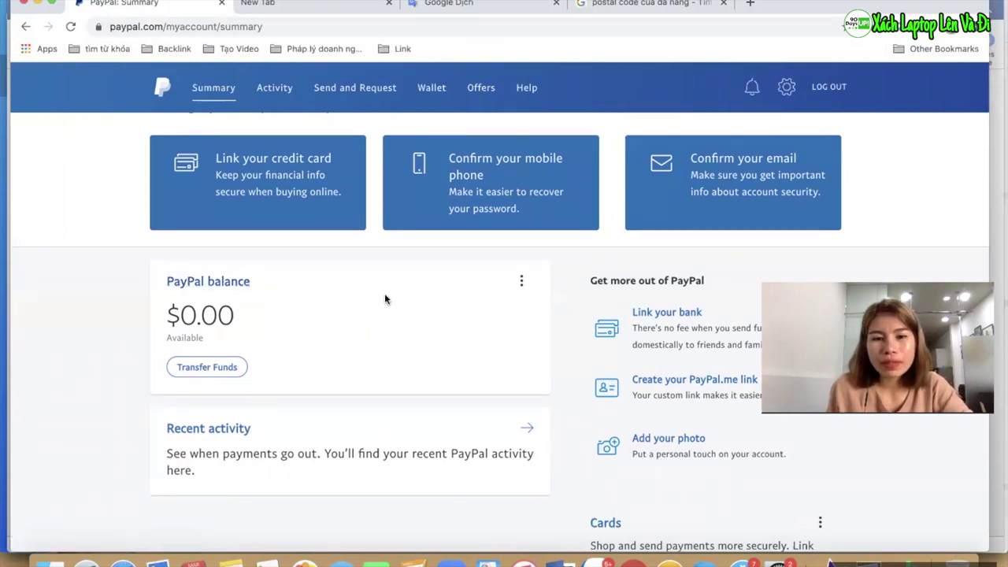
scroll(385, 297, up, 2)
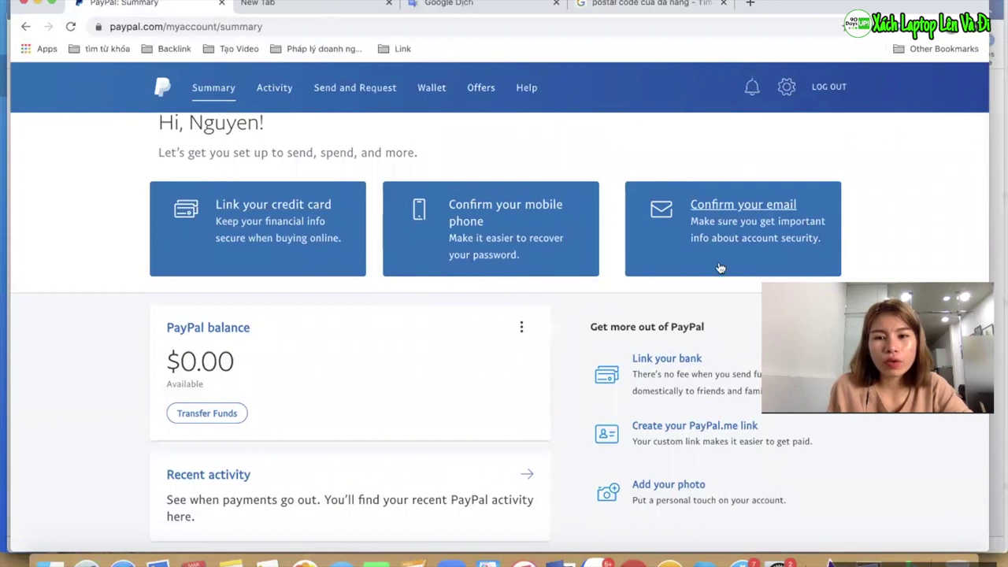